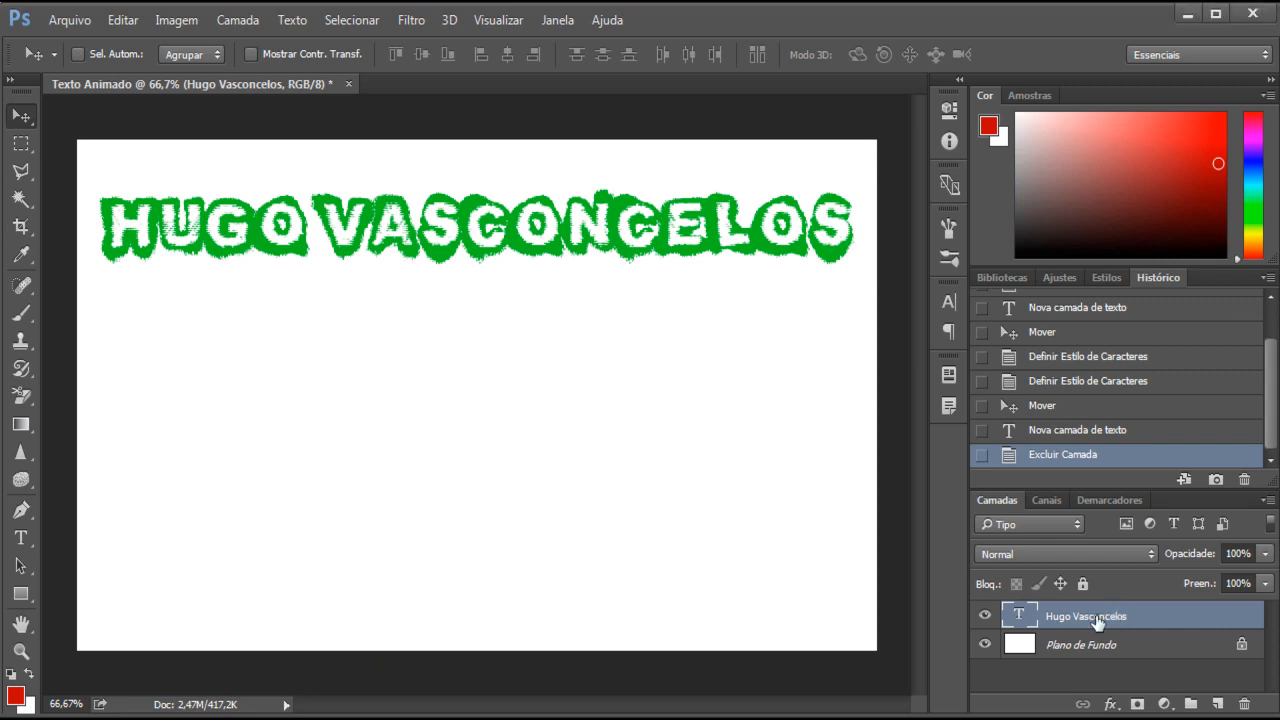
Enable the Bevel & Emboss (Chanfro & Entalhe) layer style on the green name text layer and show its settings.
right_click(1109, 616)
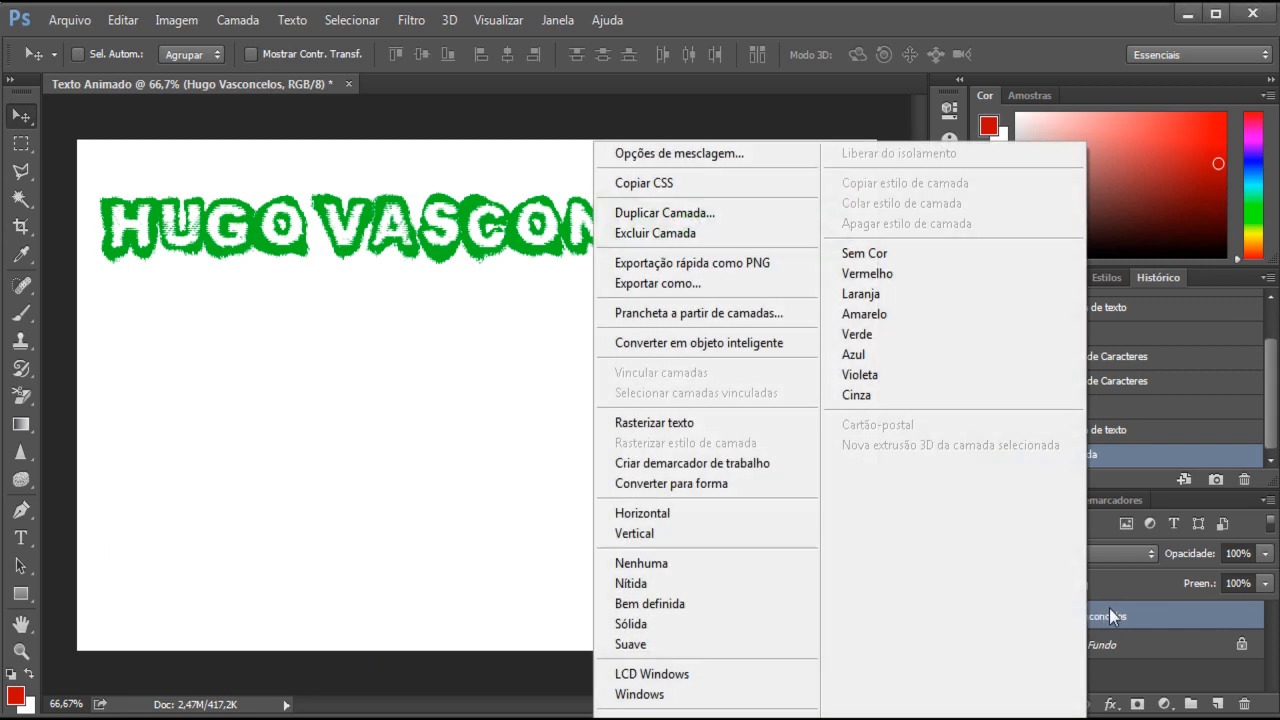
right_click(1101, 613)
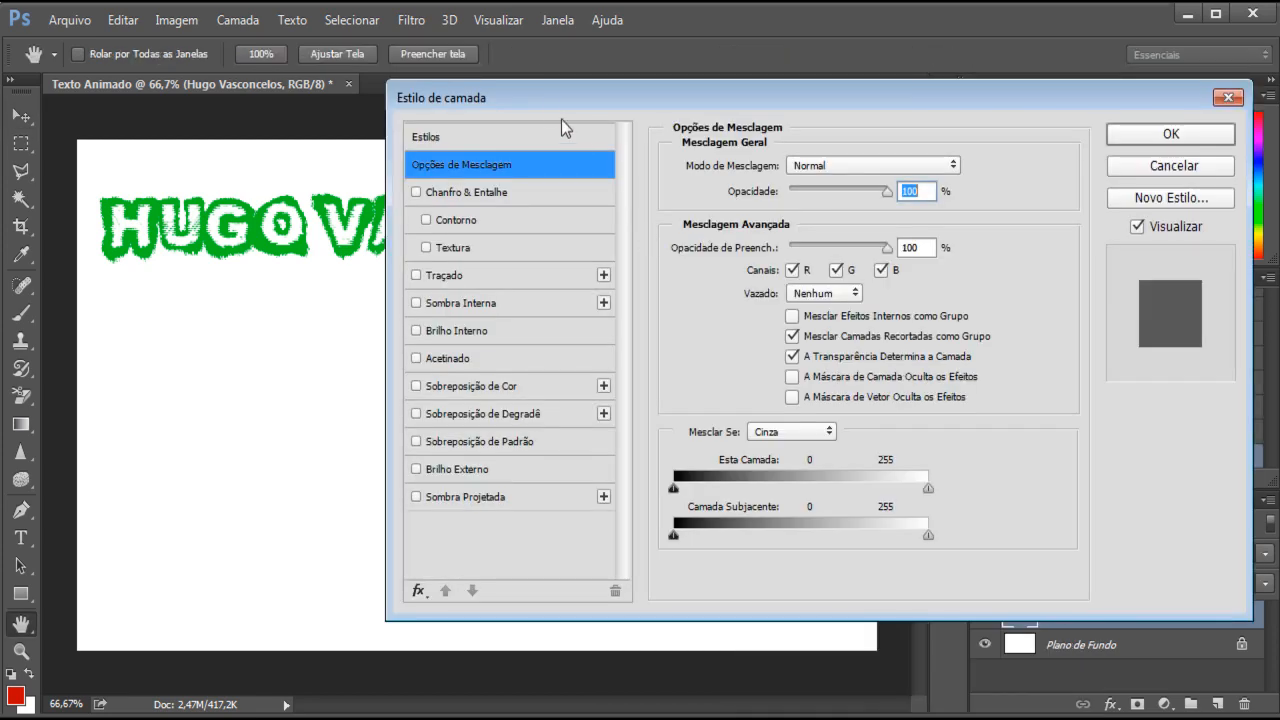
left_click_drag(538, 98, 587, 87)
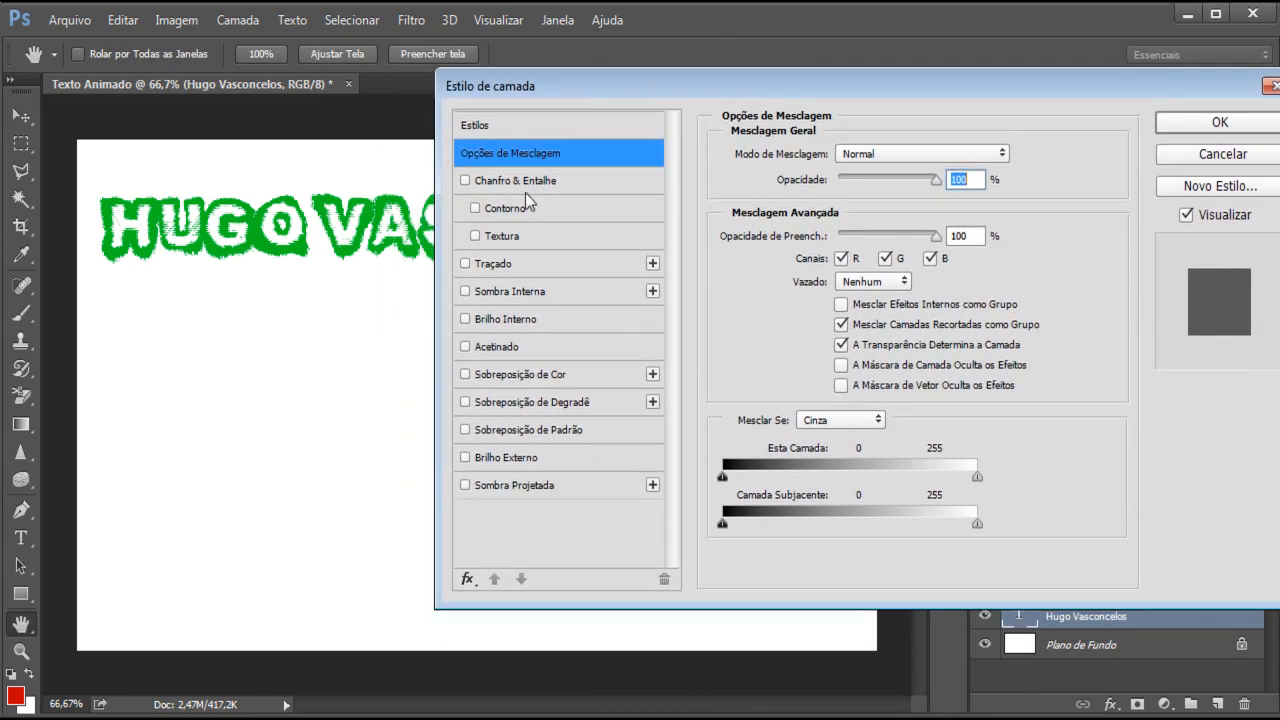
left_click(465, 181)
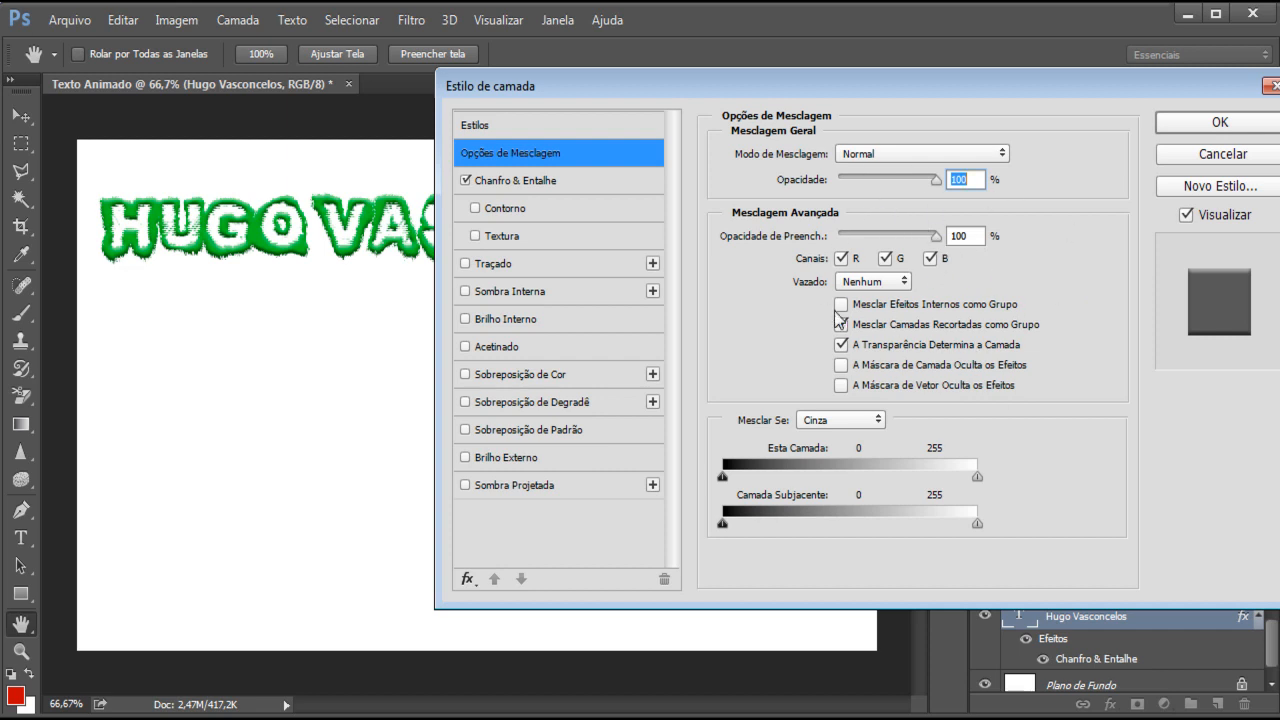
left_click(507, 181)
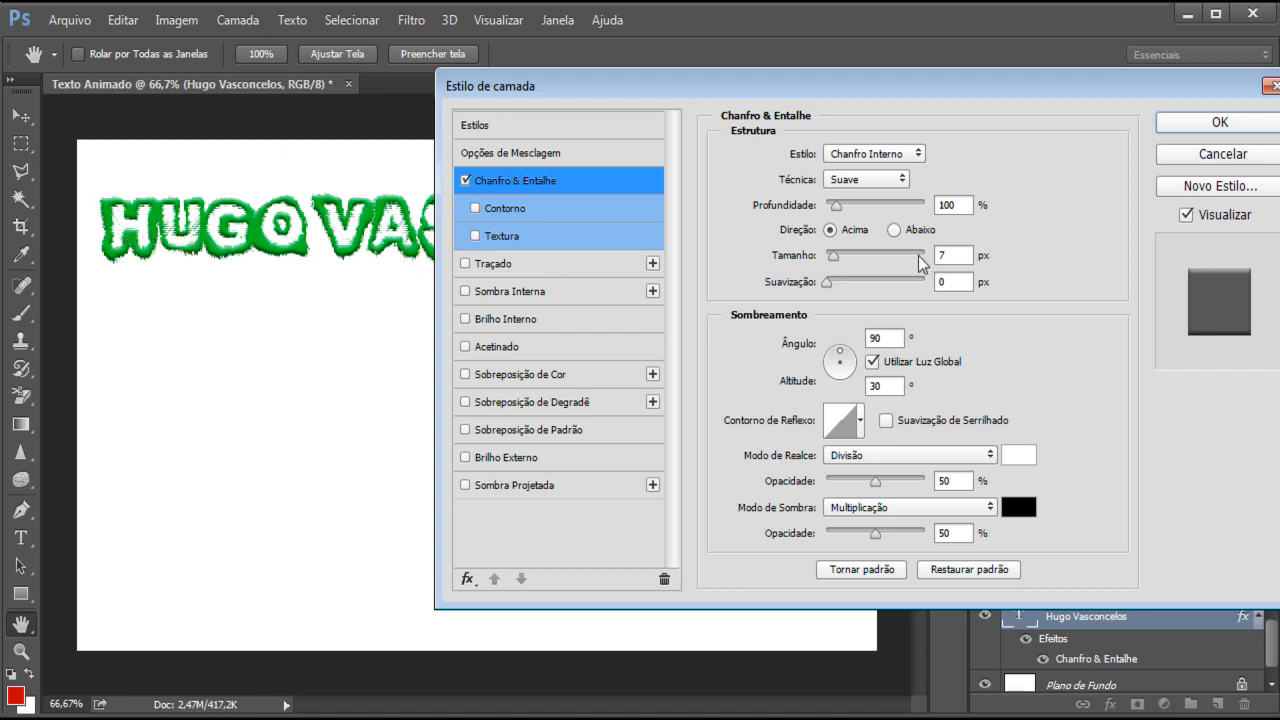
Set the text's bevel to 623% depth, 9 px size and 2 px softness, with the light at 75° angle and 5° altitude.
left_click_drag(836, 205, 891, 205)
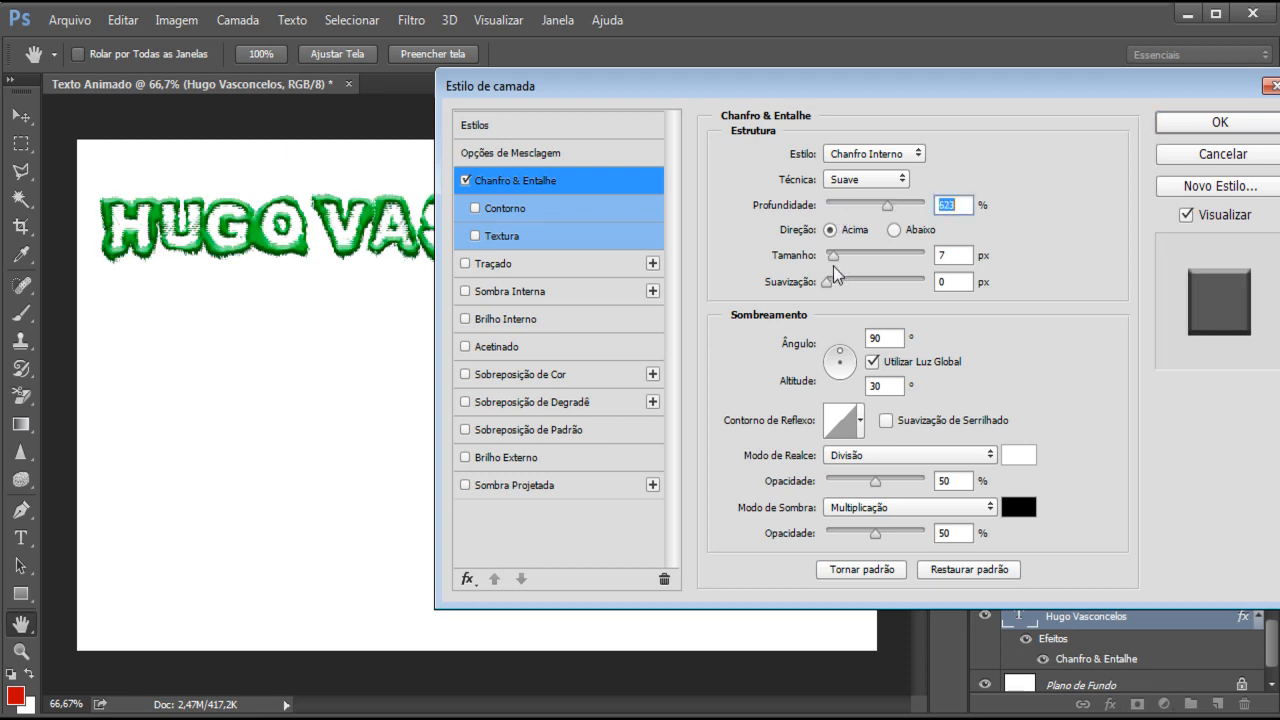
mouse_move(834, 258)
left_mouse_down()
mouse_move(846, 244)
mouse_move(833, 245)
mouse_move(831, 281)
mouse_move(851, 276)
mouse_move(840, 276)
left_mouse_up()
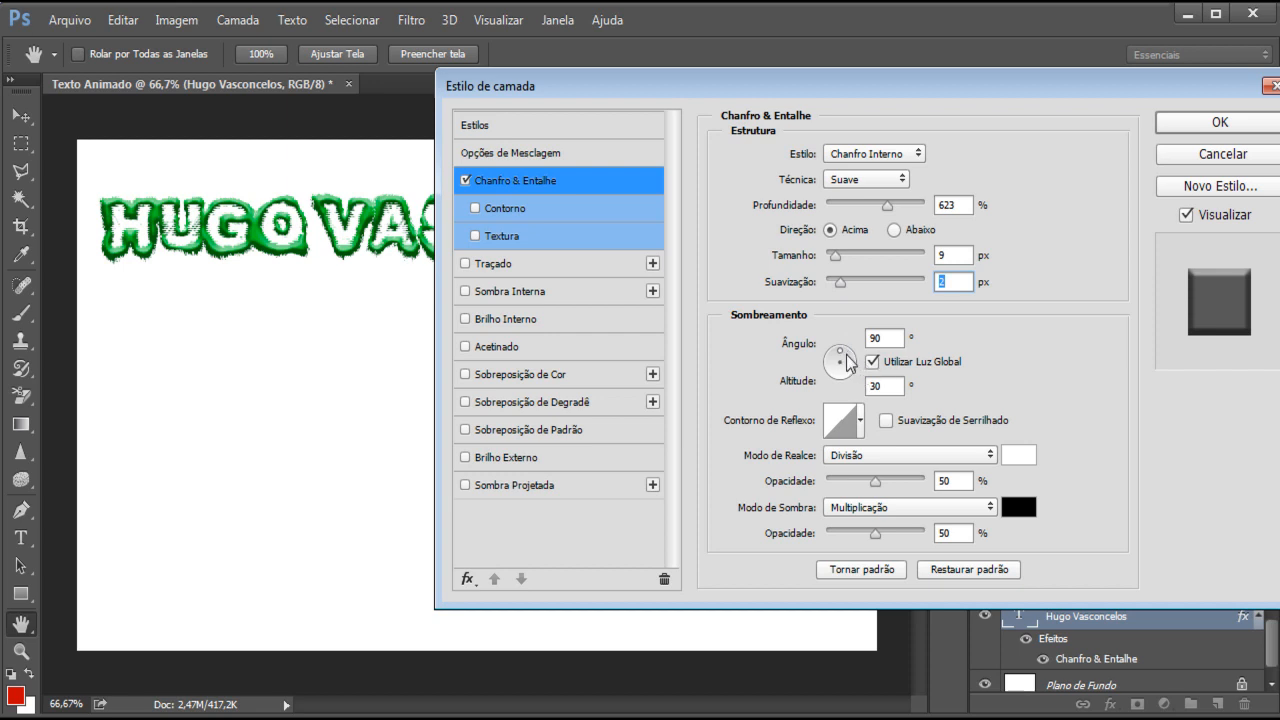
mouse_move(845, 358)
left_mouse_down()
mouse_move(855, 388)
mouse_move(852, 352)
mouse_move(826, 356)
mouse_move(844, 345)
left_mouse_up()
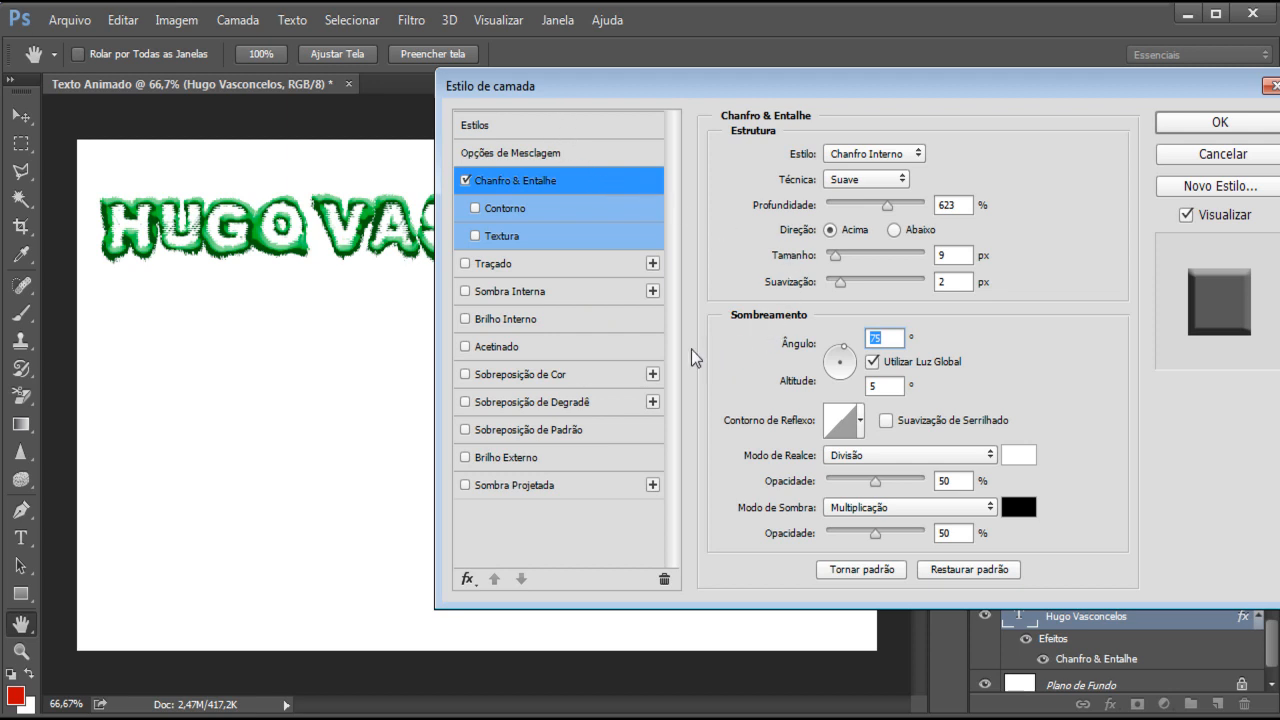
Enable the Contour (Contorno) option of the text's bevel and raise its scale to about 78%.
left_click(476, 208)
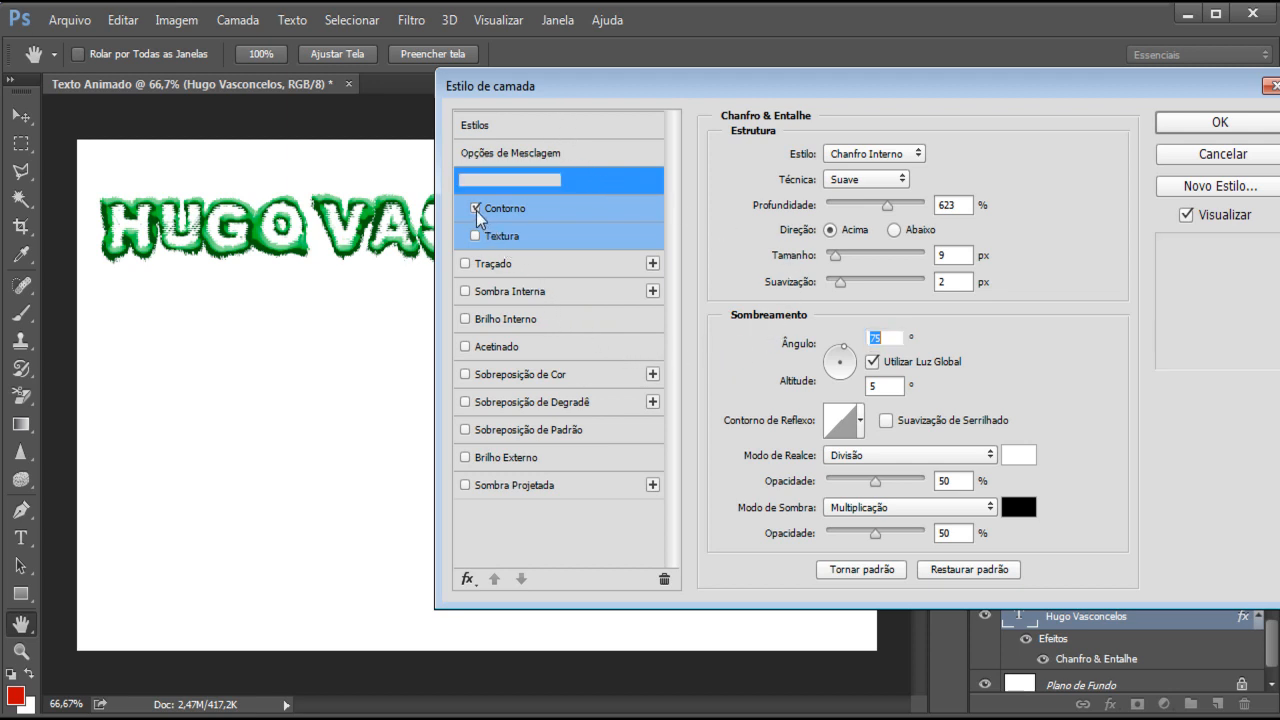
left_click(534, 213)
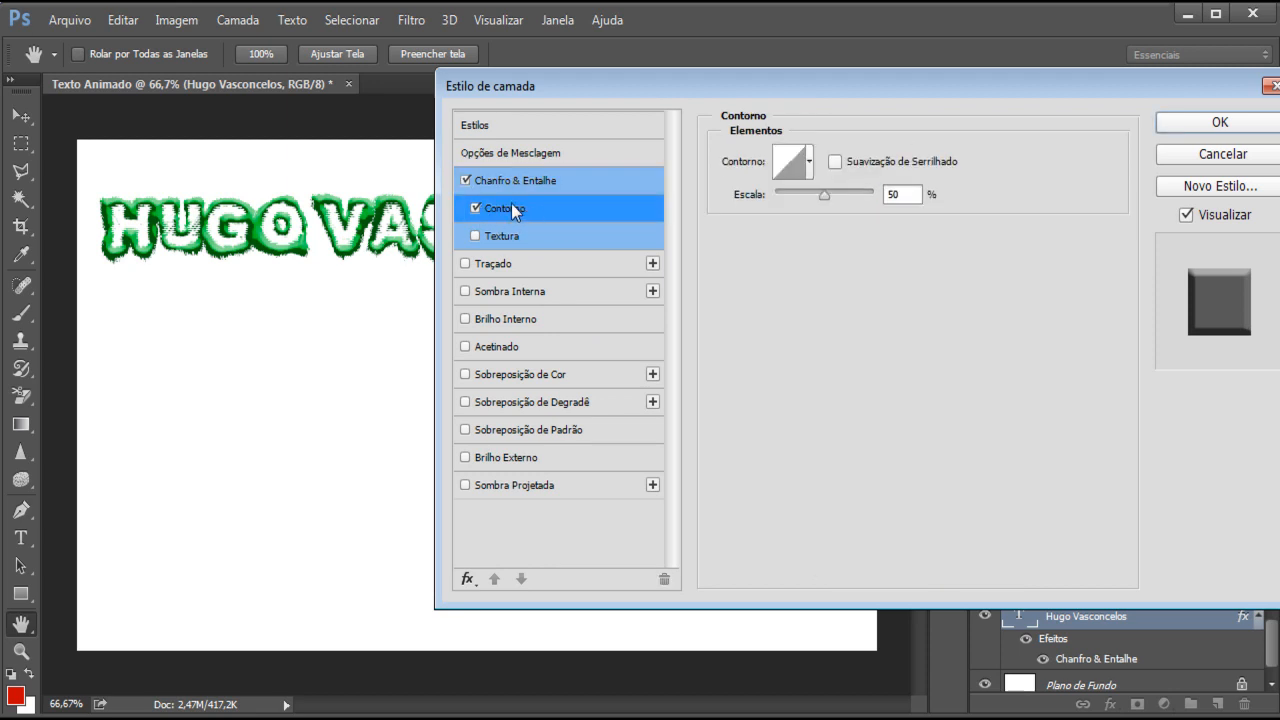
left_click_drag(824, 196, 851, 192)
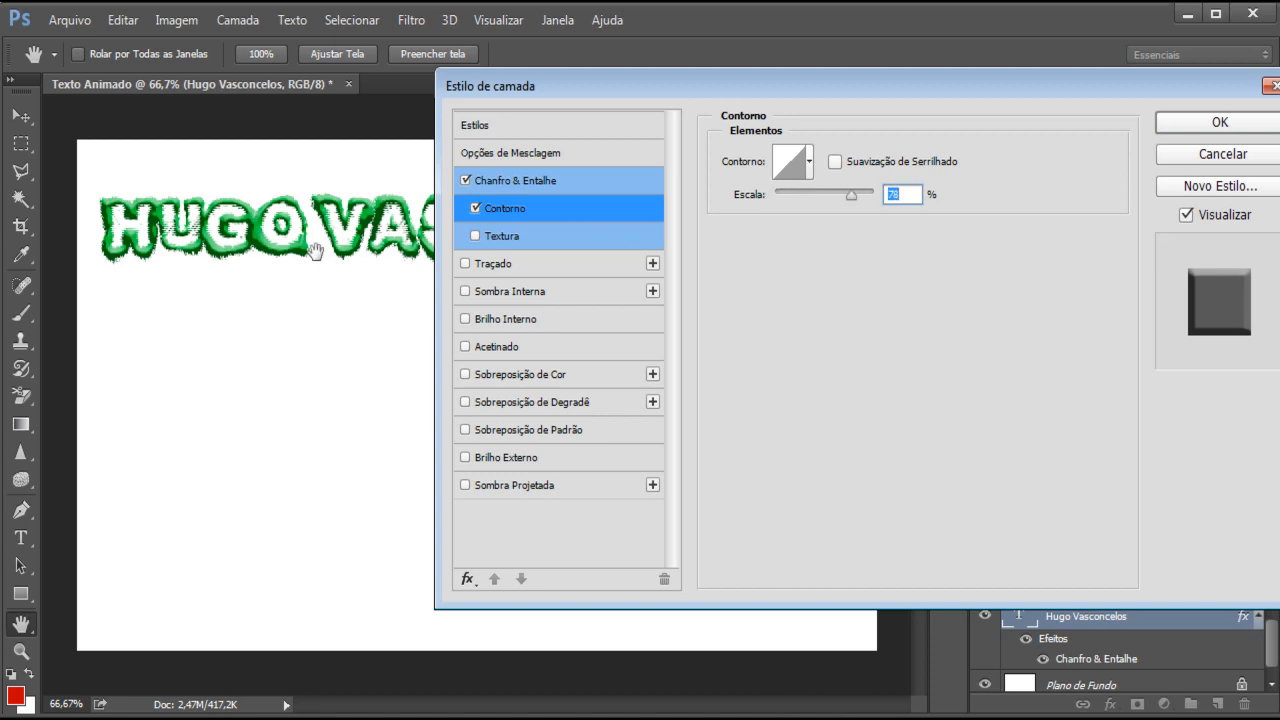
Try the concave curve as the bevel's contour, settle on the wave-shaped one in the second row, and apply the layer style.
left_click(810, 162)
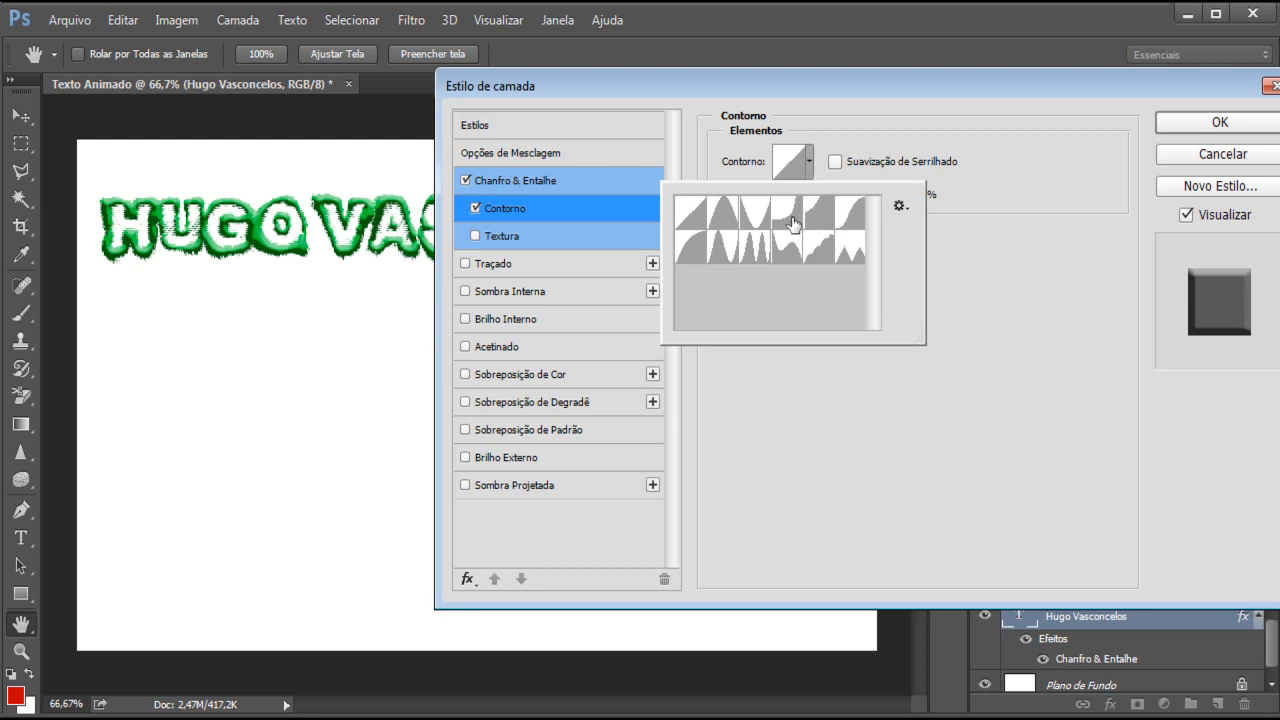
left_click(795, 220)
left_click(806, 186)
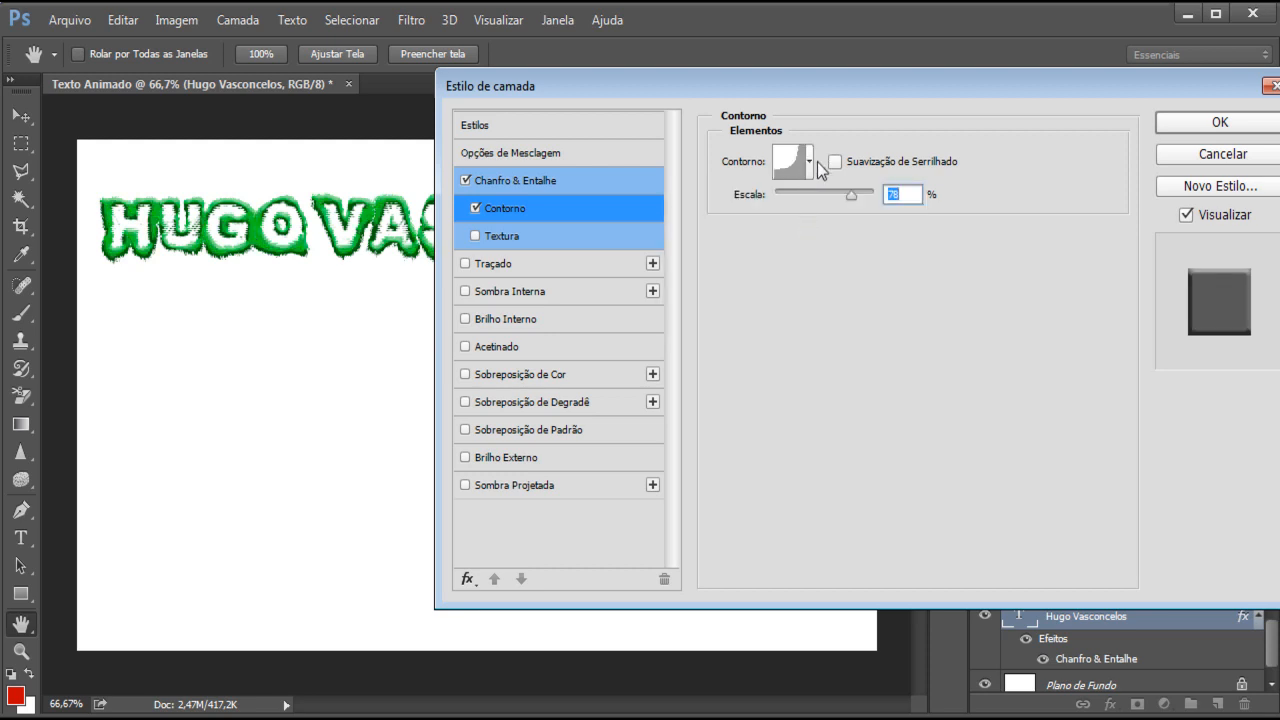
left_click(809, 162)
left_click(786, 246)
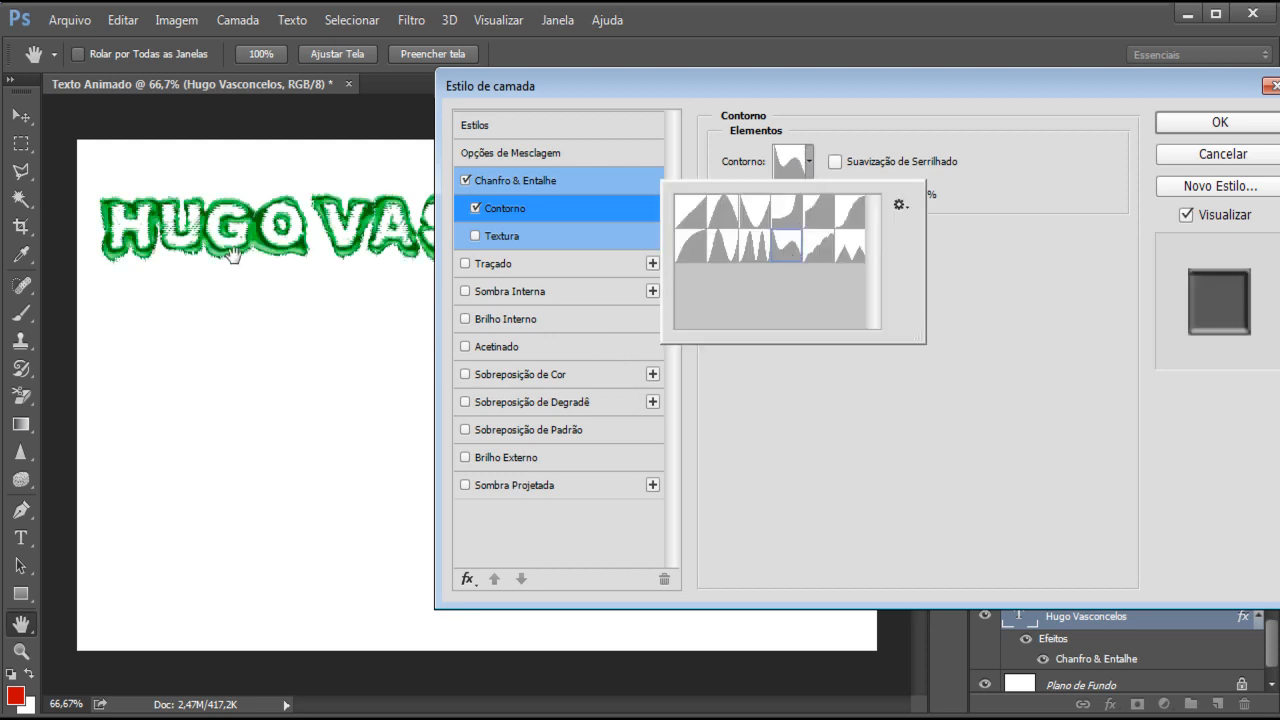
left_click(1217, 125)
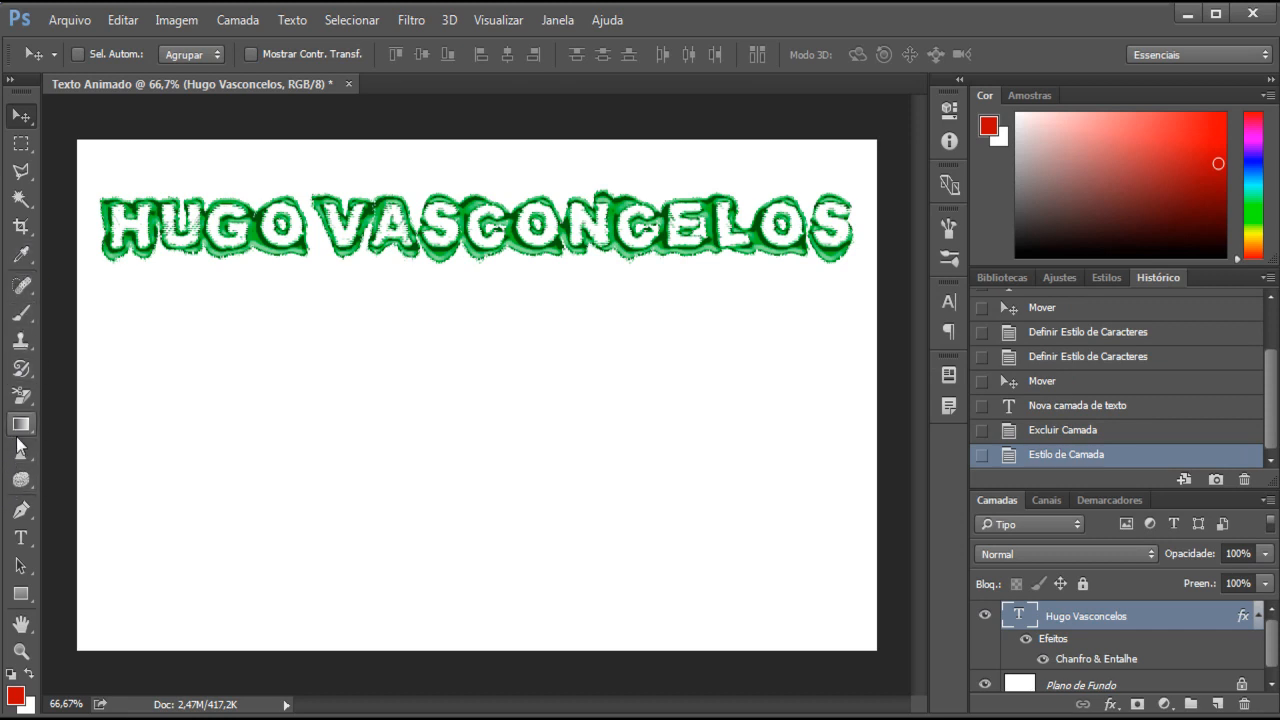
Draw a red rectangle about 335 × 71 px below the text and enable Bevel & Emboss on it.
left_click(24, 596)
left_click_drag(257, 383, 481, 434)
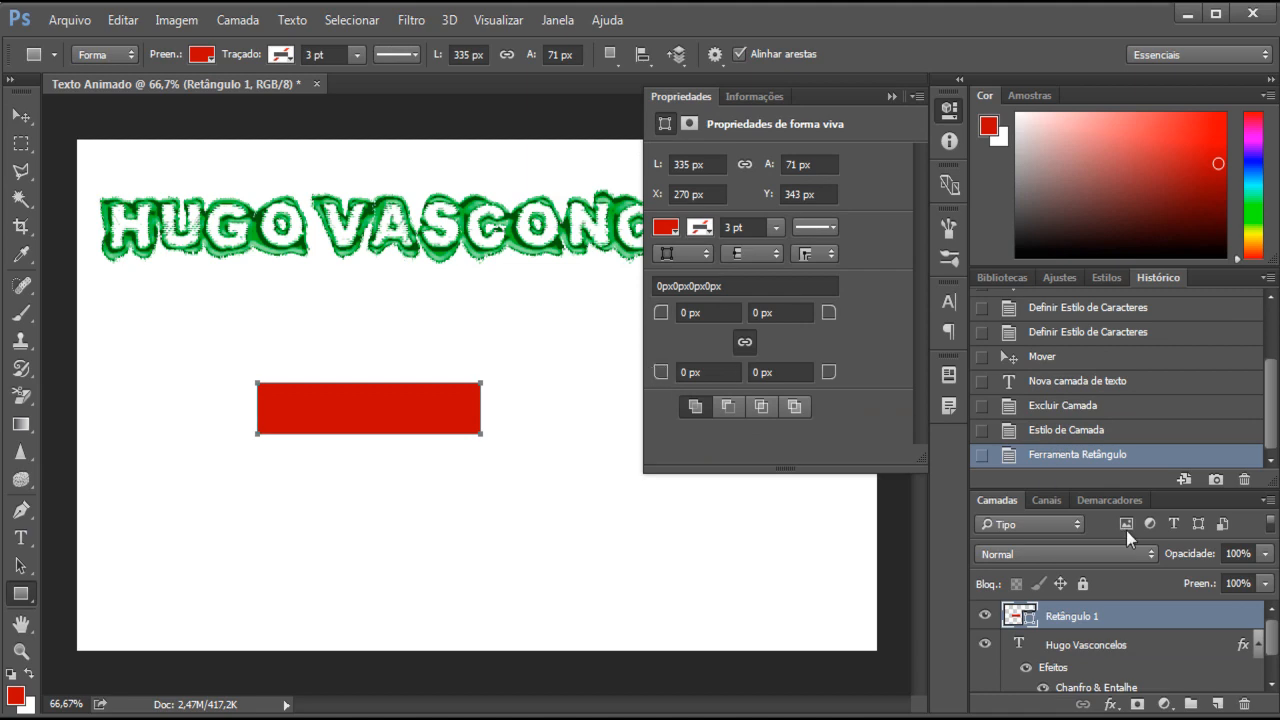
right_click(1062, 616)
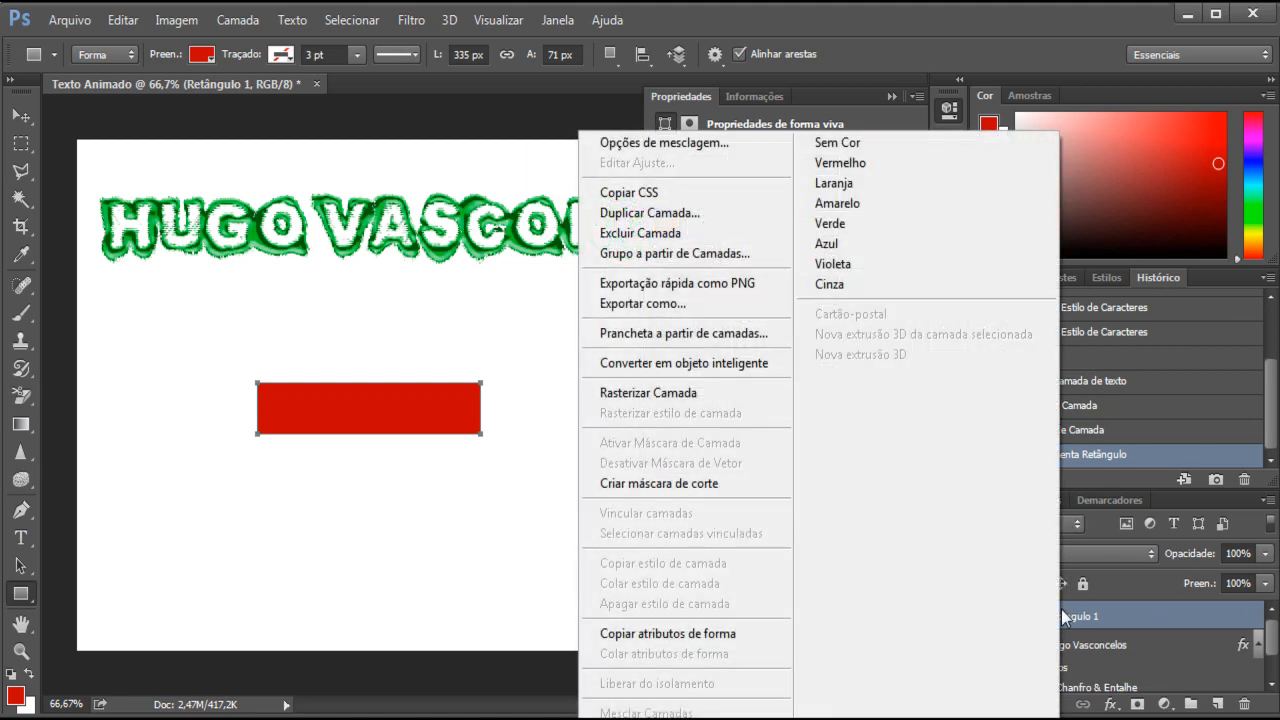
left_click(678, 143)
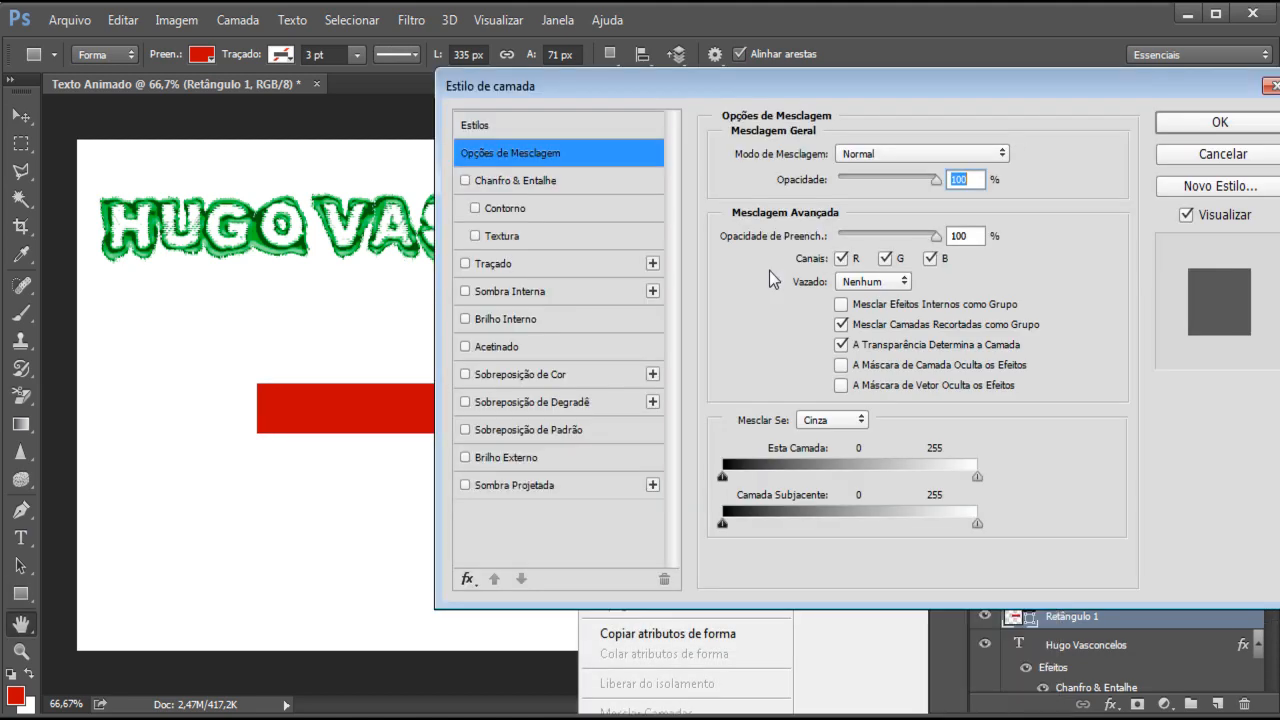
left_click_drag(538, 87, 626, 81)
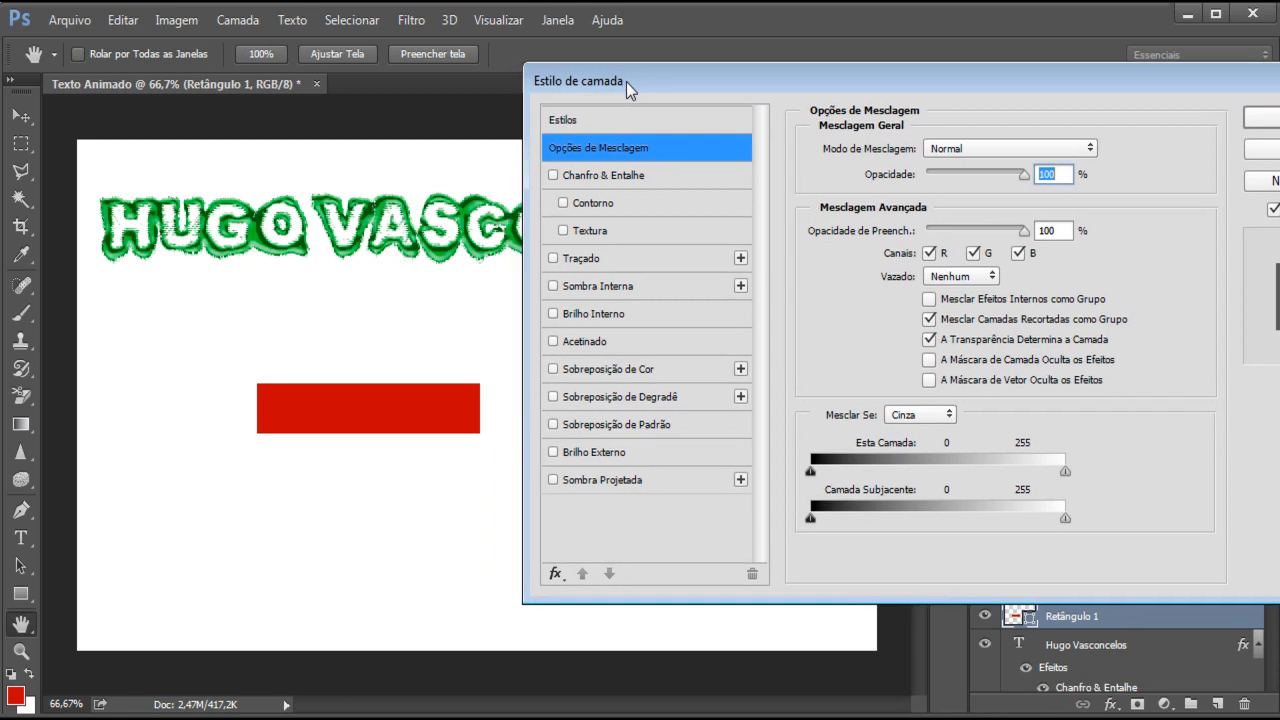
left_click(594, 176)
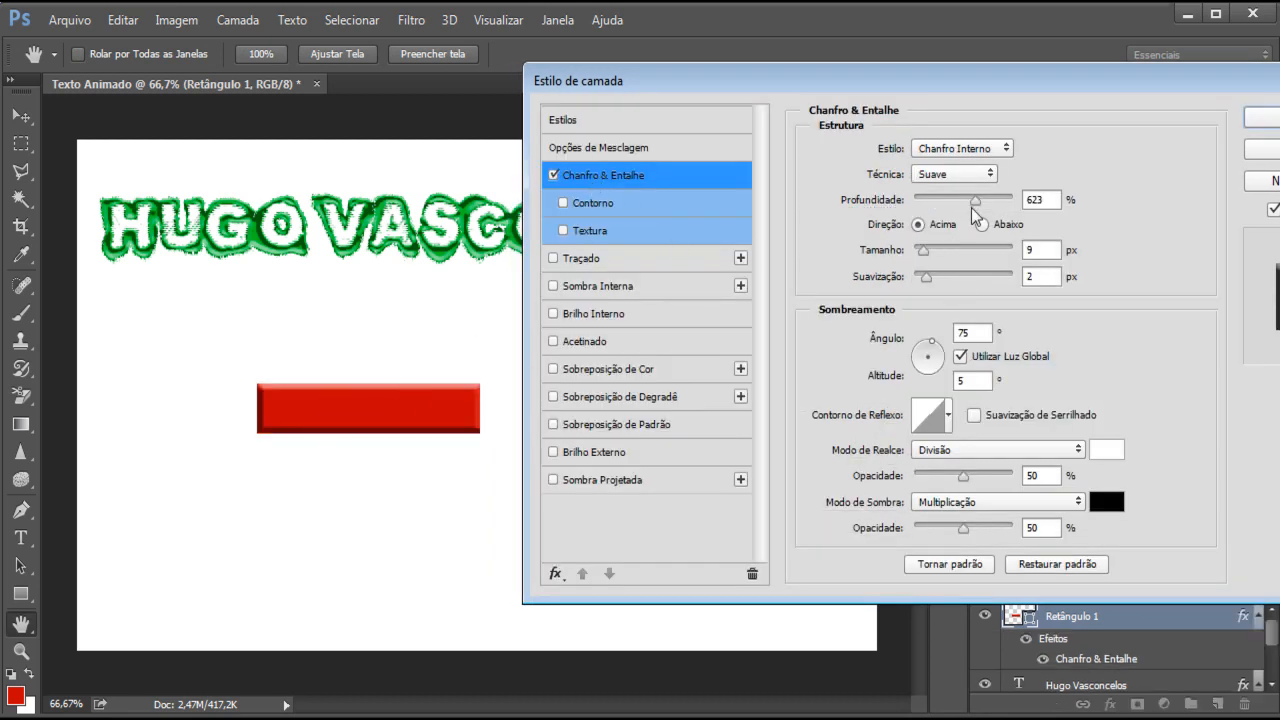
Set the rectangle's bevel depth to 725% and size to 13 px, apply it, and inspect the beveled edges up close.
left_click_drag(971, 207, 986, 202)
left_click_drag(926, 251, 927, 243)
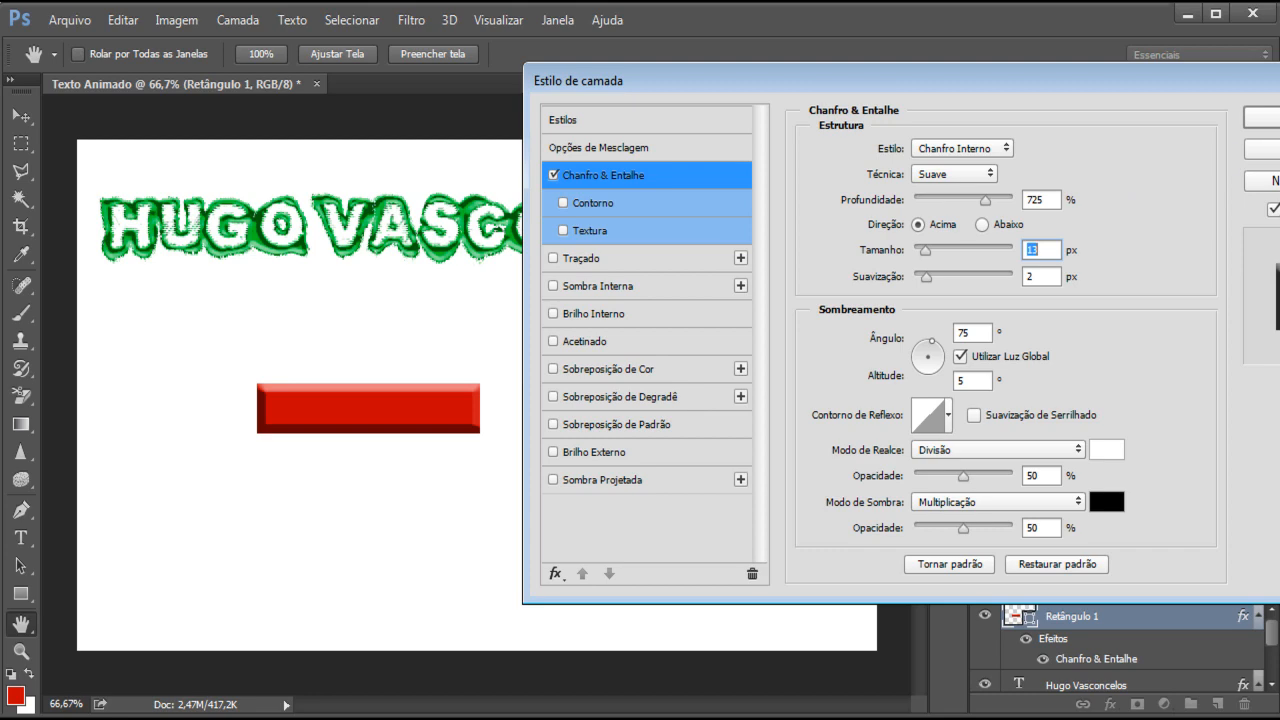
key("Return")
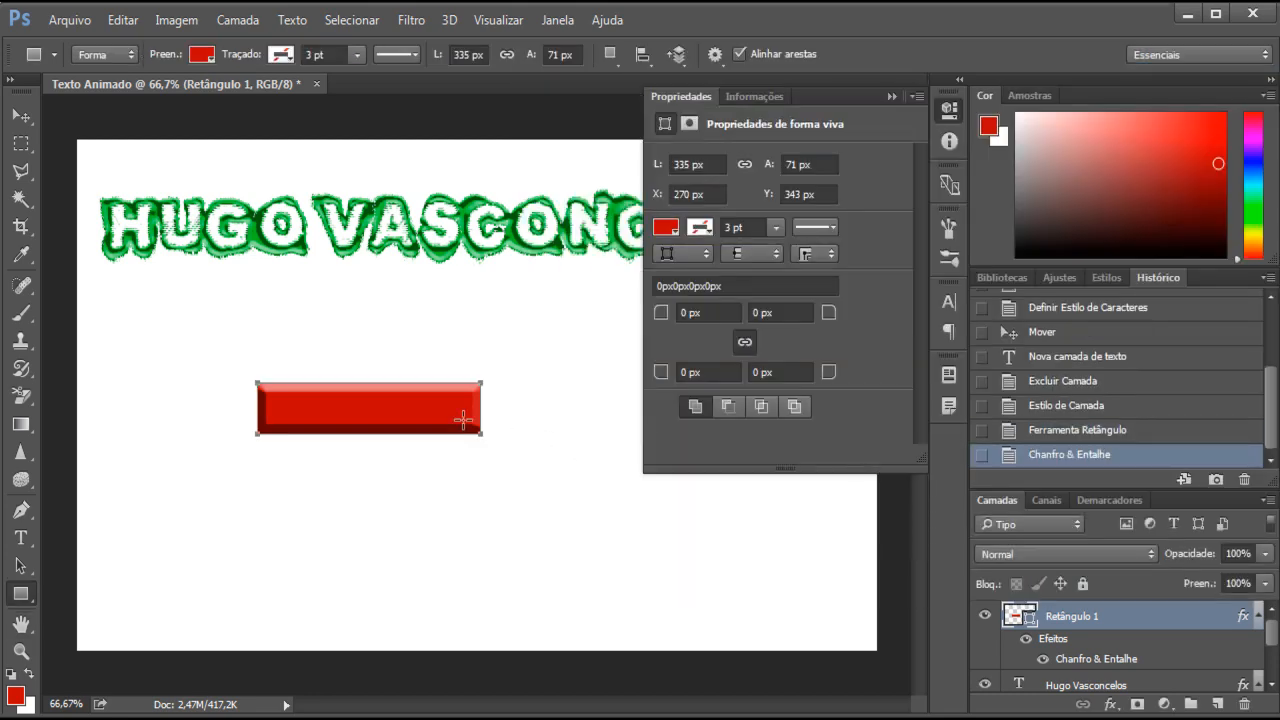
scroll(462, 425, "up", 2)
left_click_drag(466, 423, 600, 313)
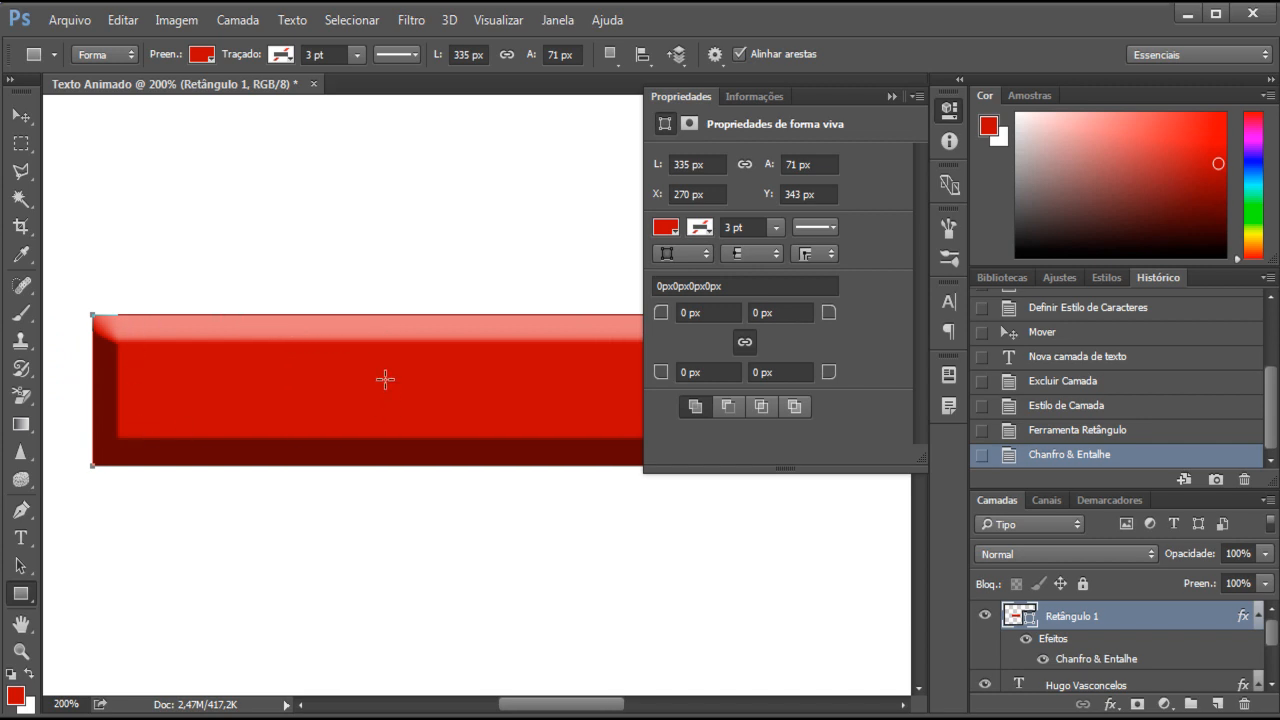
scroll(384, 378, "down", 2)
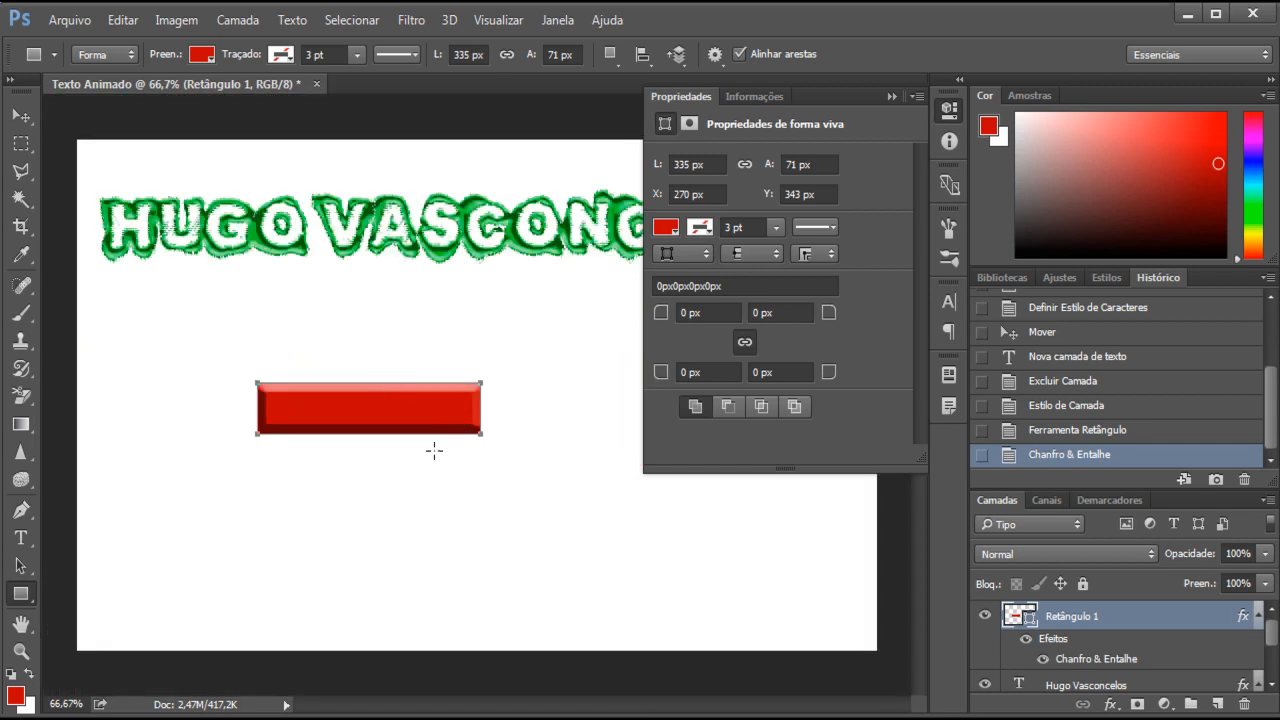
Delete the rectangle layer and collapse the shape properties.
right_click(1078, 614)
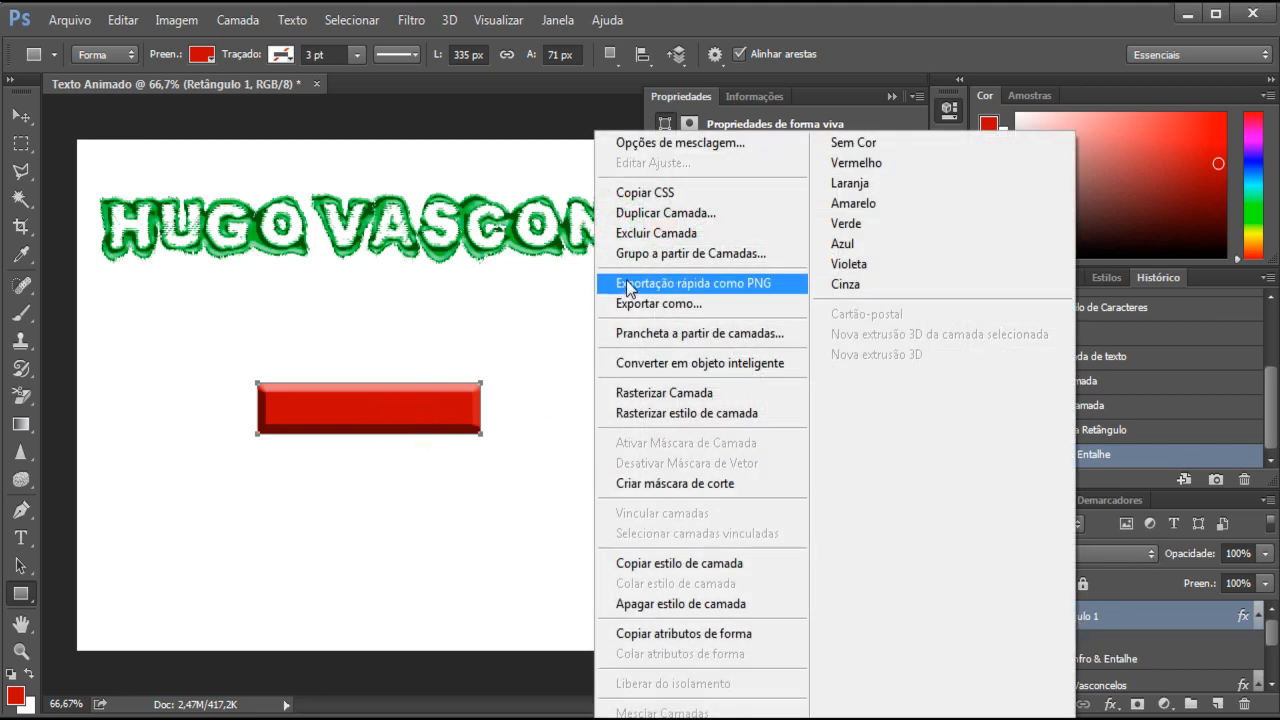
left_click(649, 236)
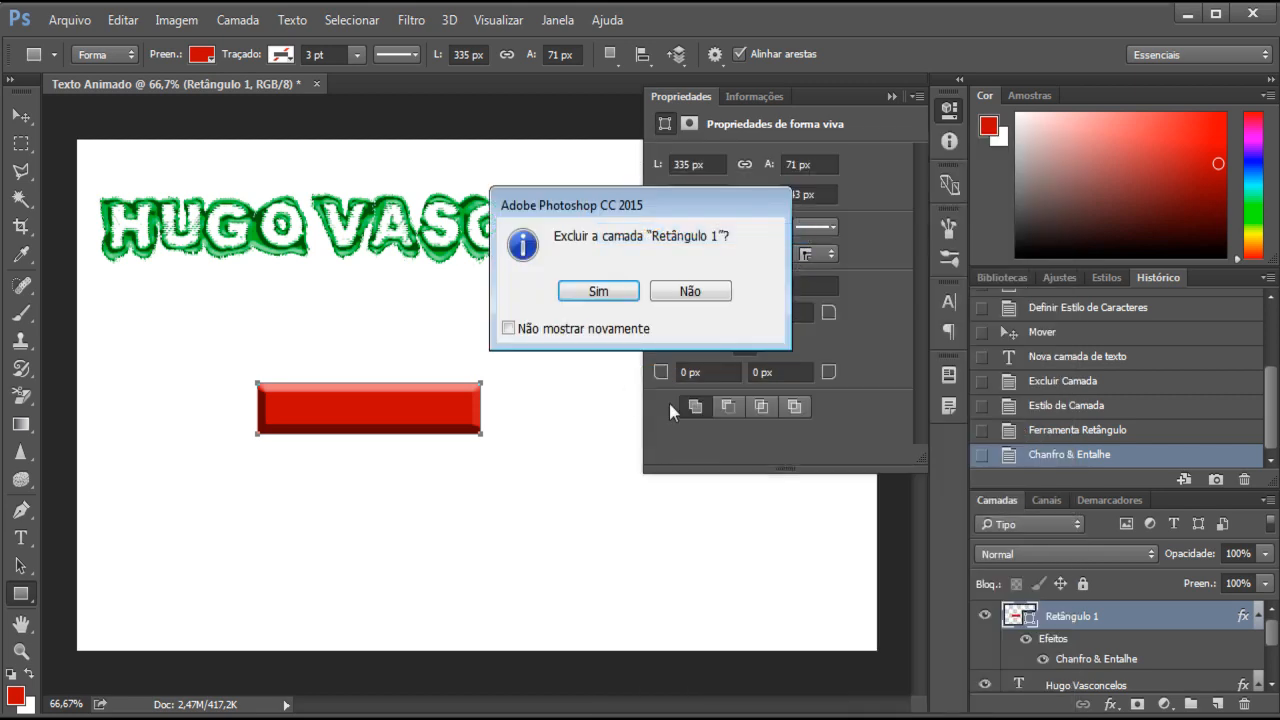
left_click(600, 294)
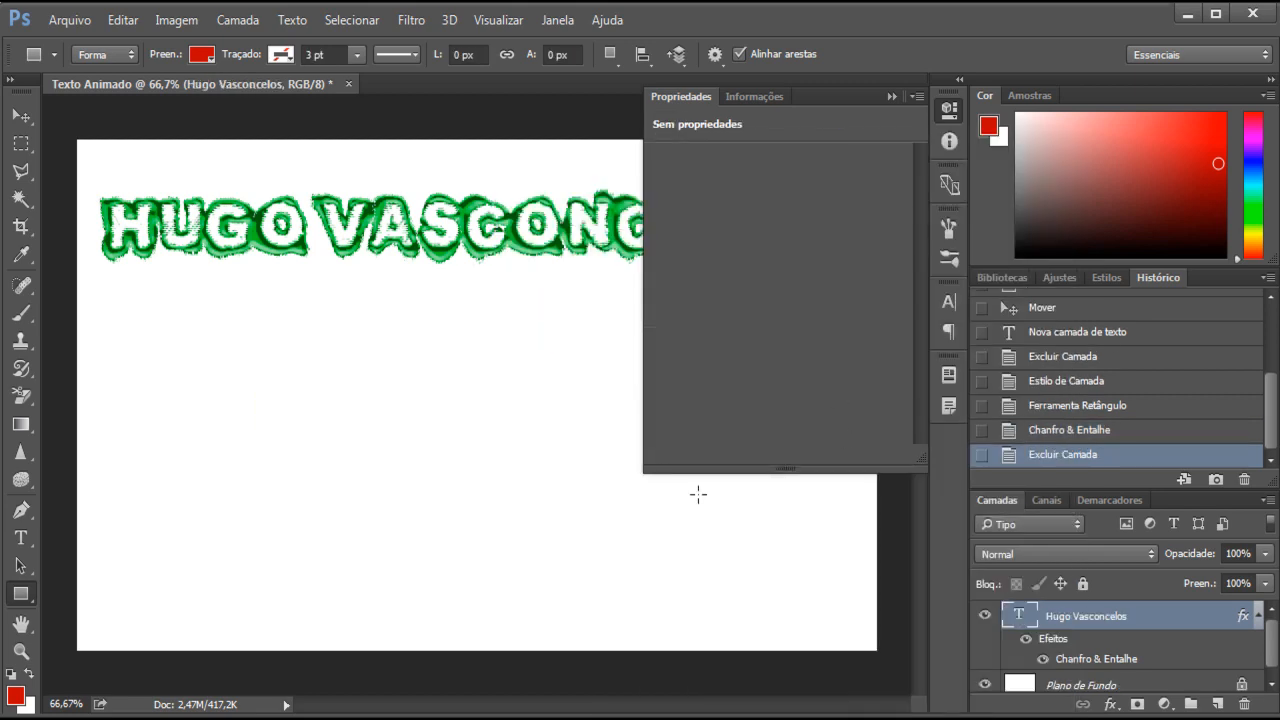
left_click(891, 96)
right_click(1063, 617)
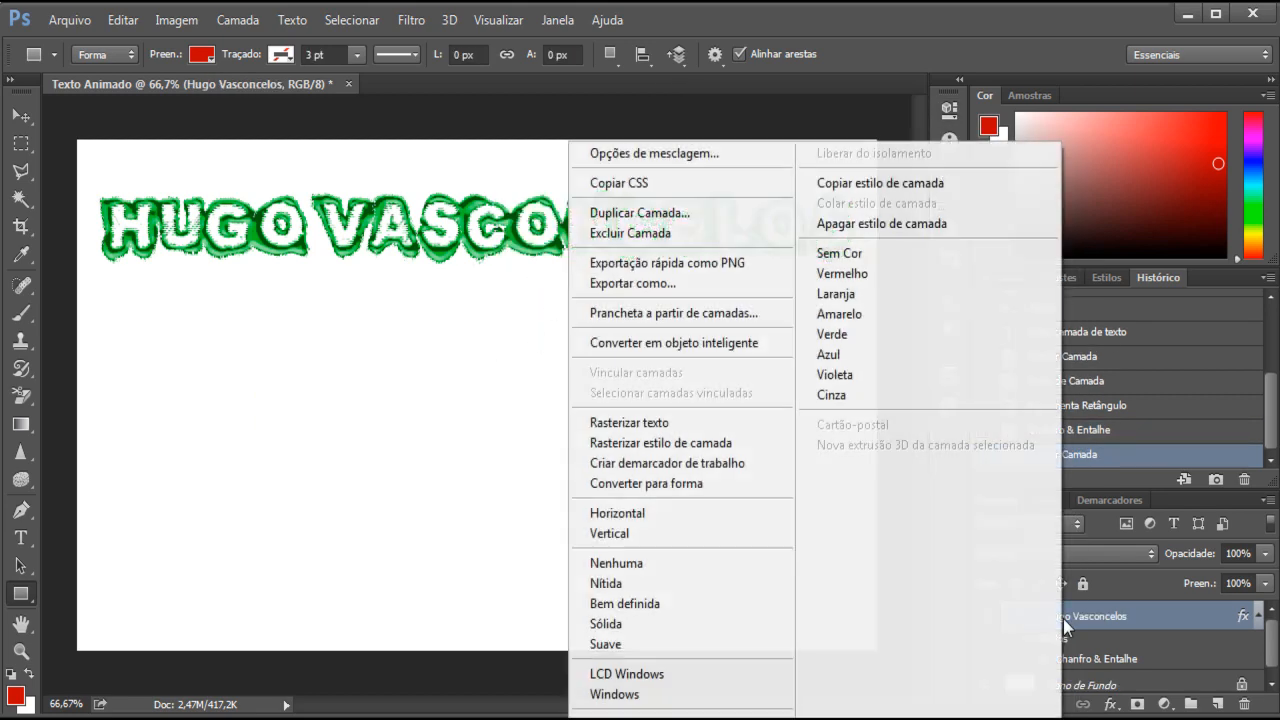
left_click(626, 156)
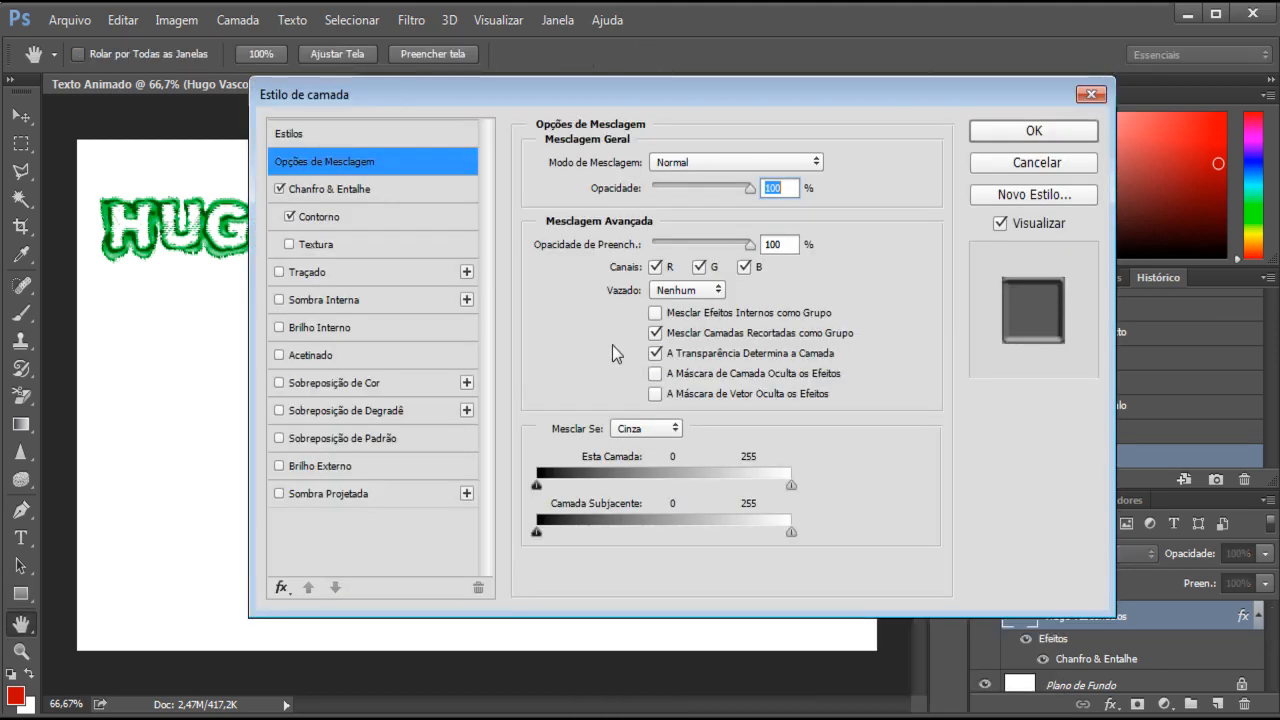
left_click_drag(409, 96, 519, 96)
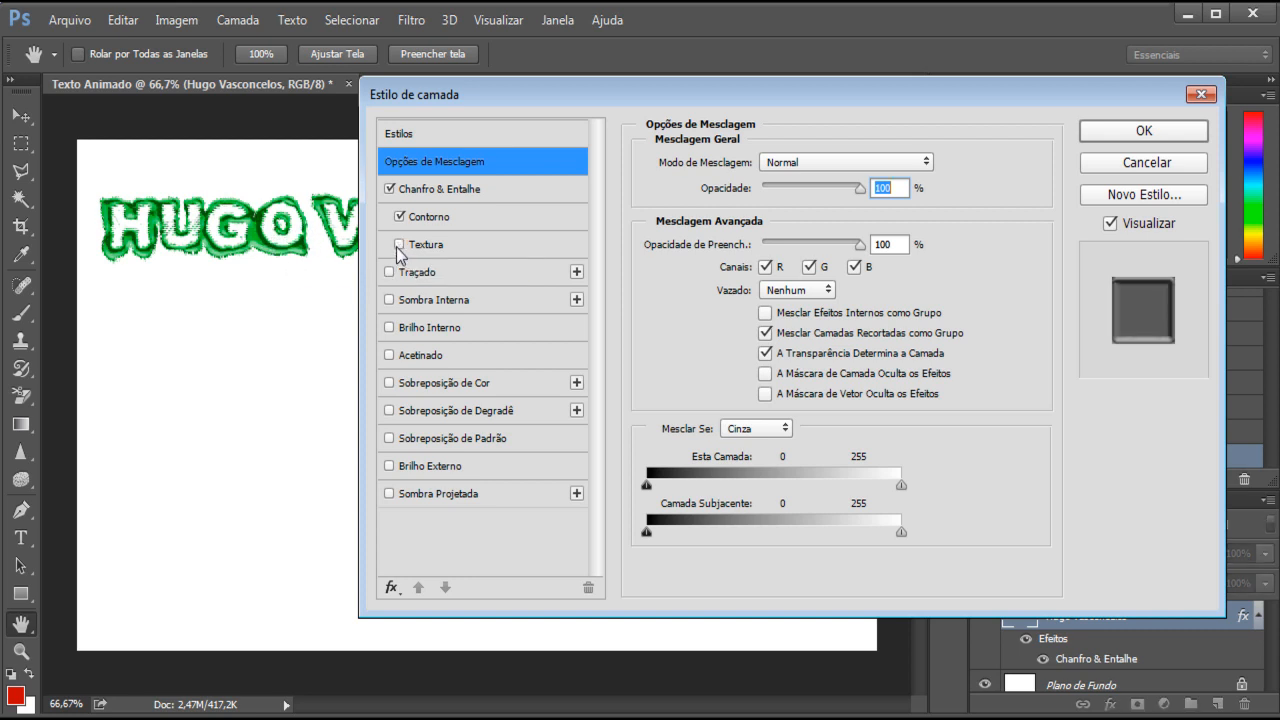
left_click(1142, 163)
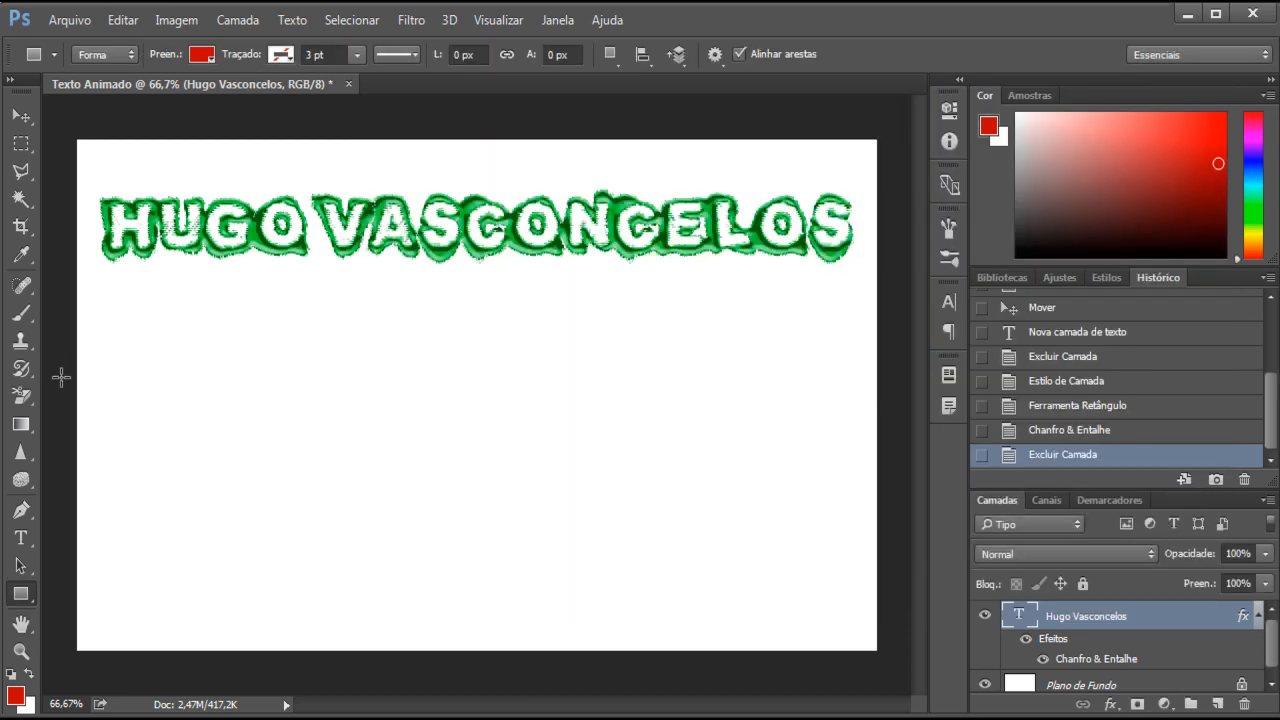
Add a "Photoshop CC" text in the green Snuff Regular font at 14 pt and position it centered beneath the name text.
key("t")
left_click(256, 363)
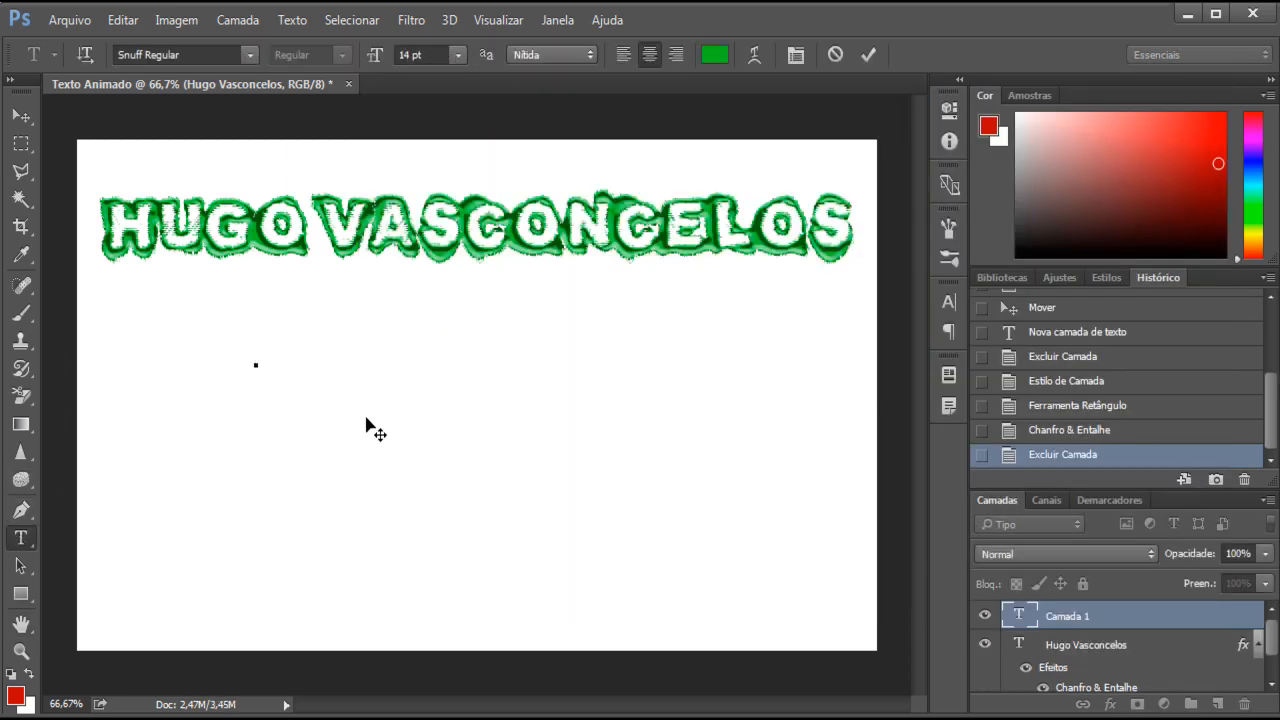
type("PHOTOS")
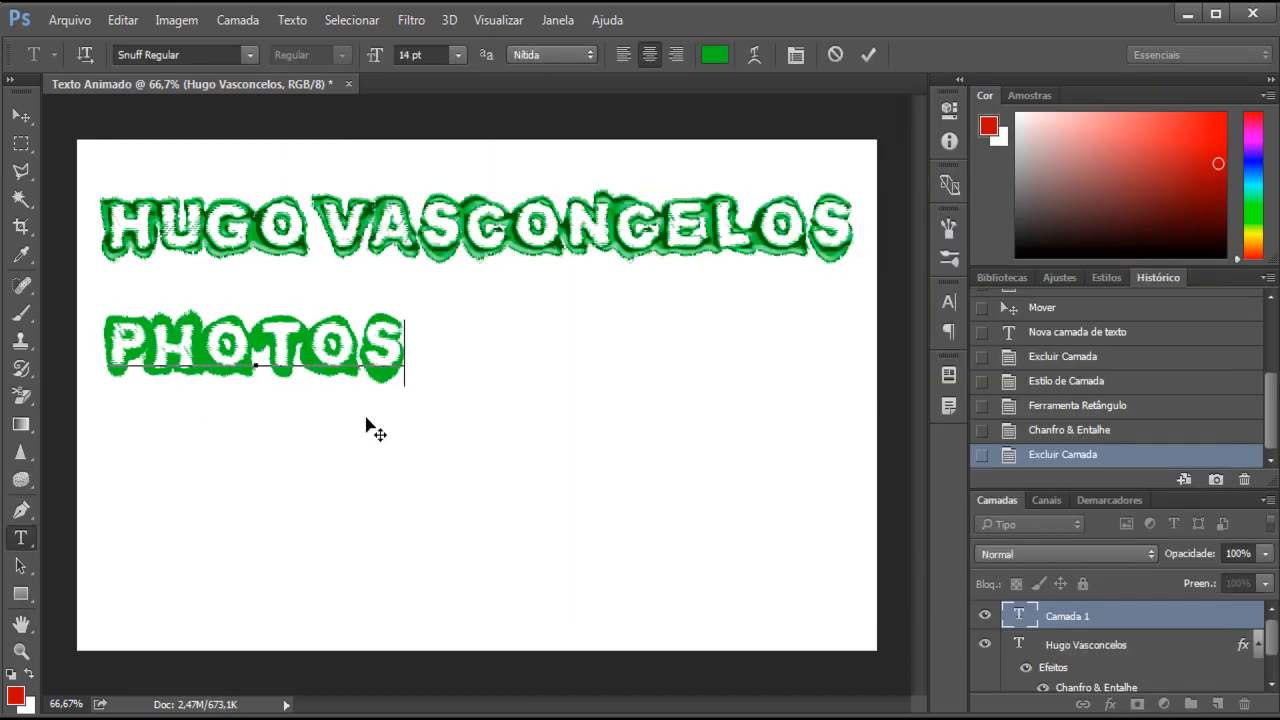
type("HOP CC")
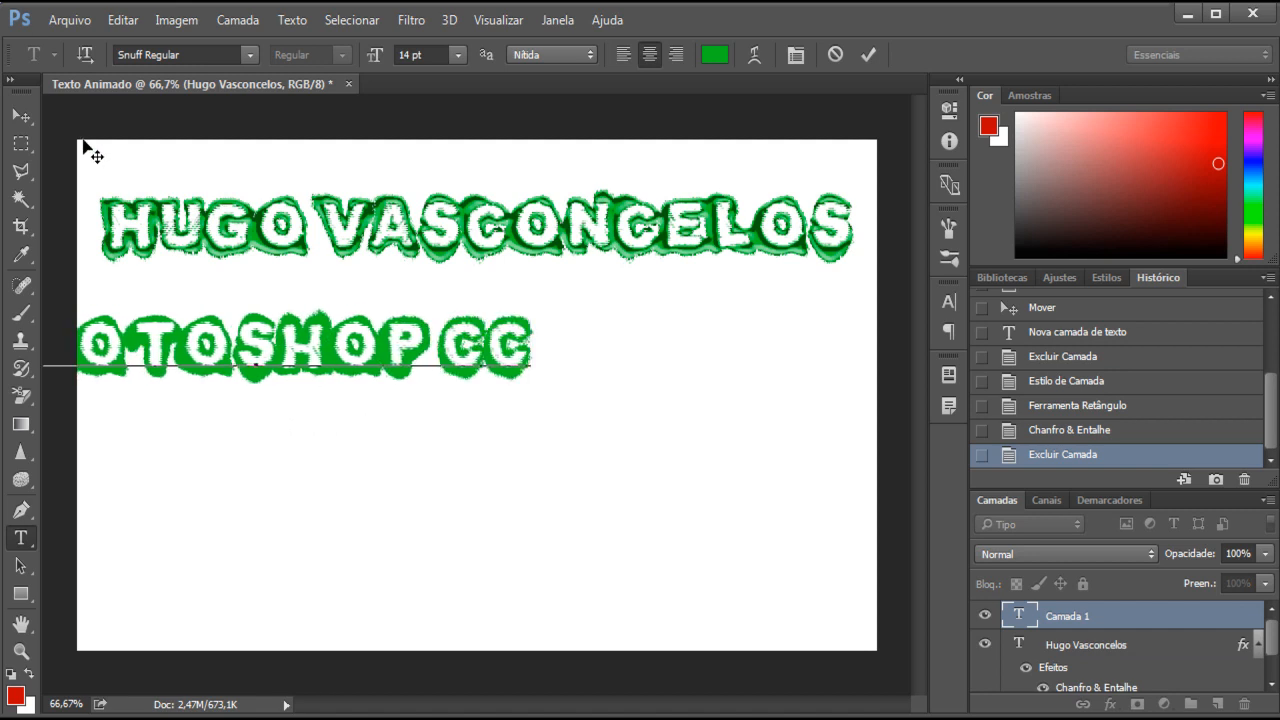
left_click(26, 127)
left_click_drag(287, 297, 487, 286)
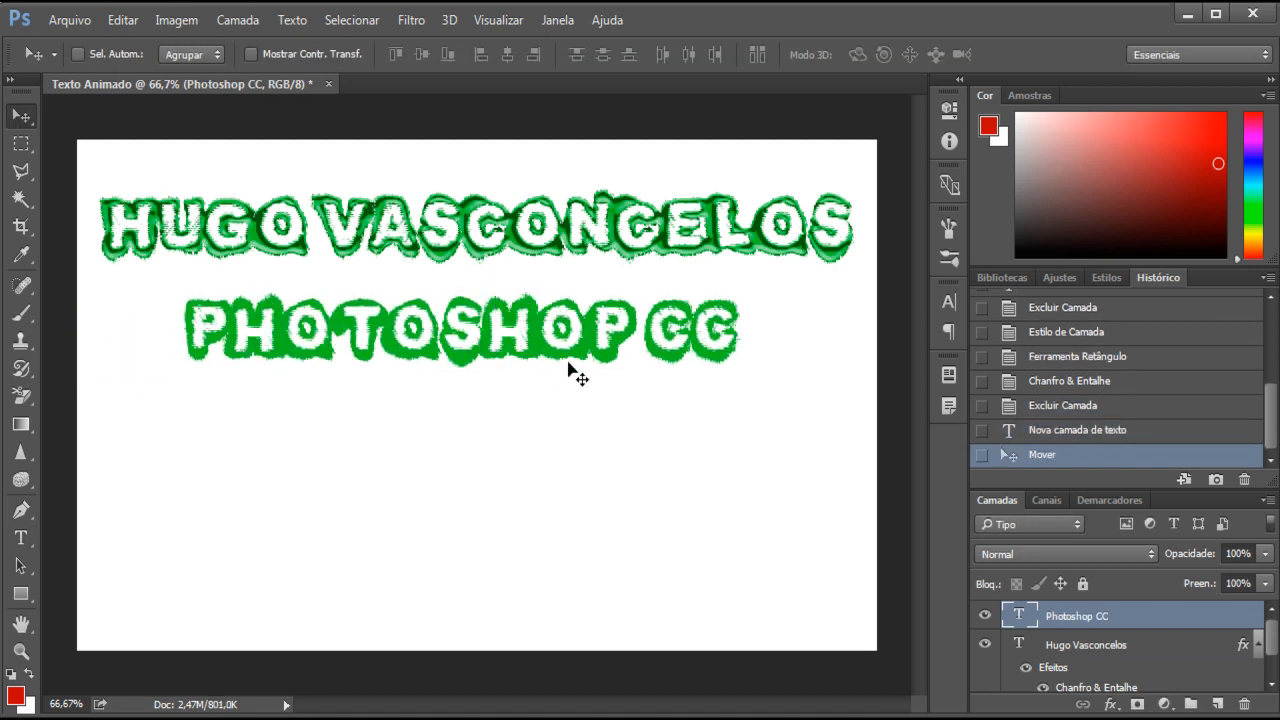
Try out successive fonts on the "Photoshop CC" text, including Source Code Pro, Sylfaen, Trebuchet MS Bold and TS Block Bold.
left_click(20, 537)
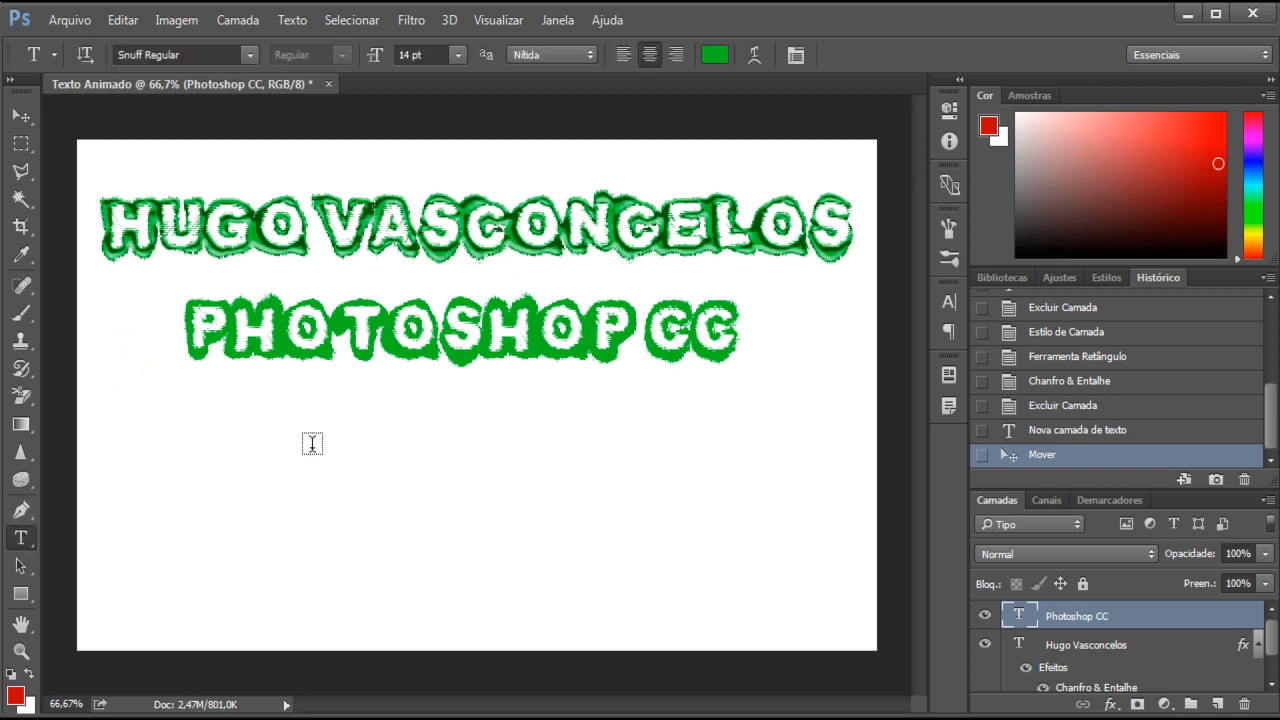
left_click(197, 60)
left_click(197, 60)
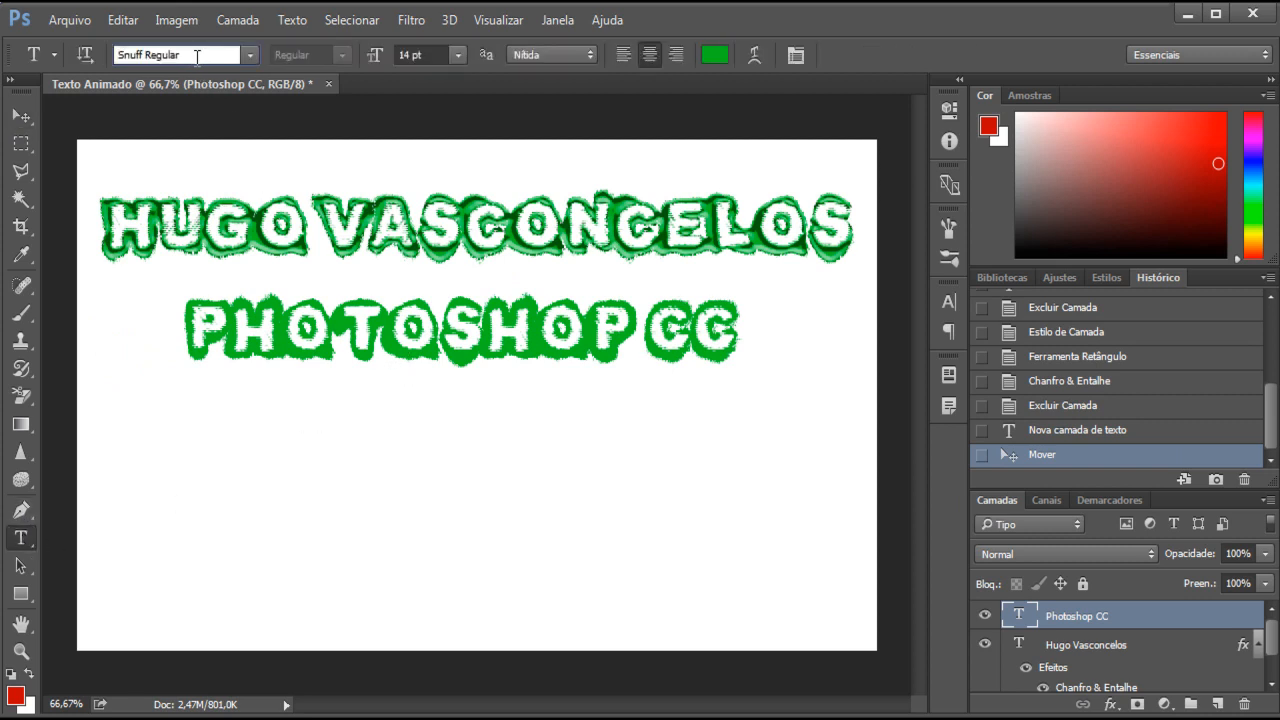
key("Down")
key("Down")
key("Down")
key("Down")
key("Down")
key("Down")
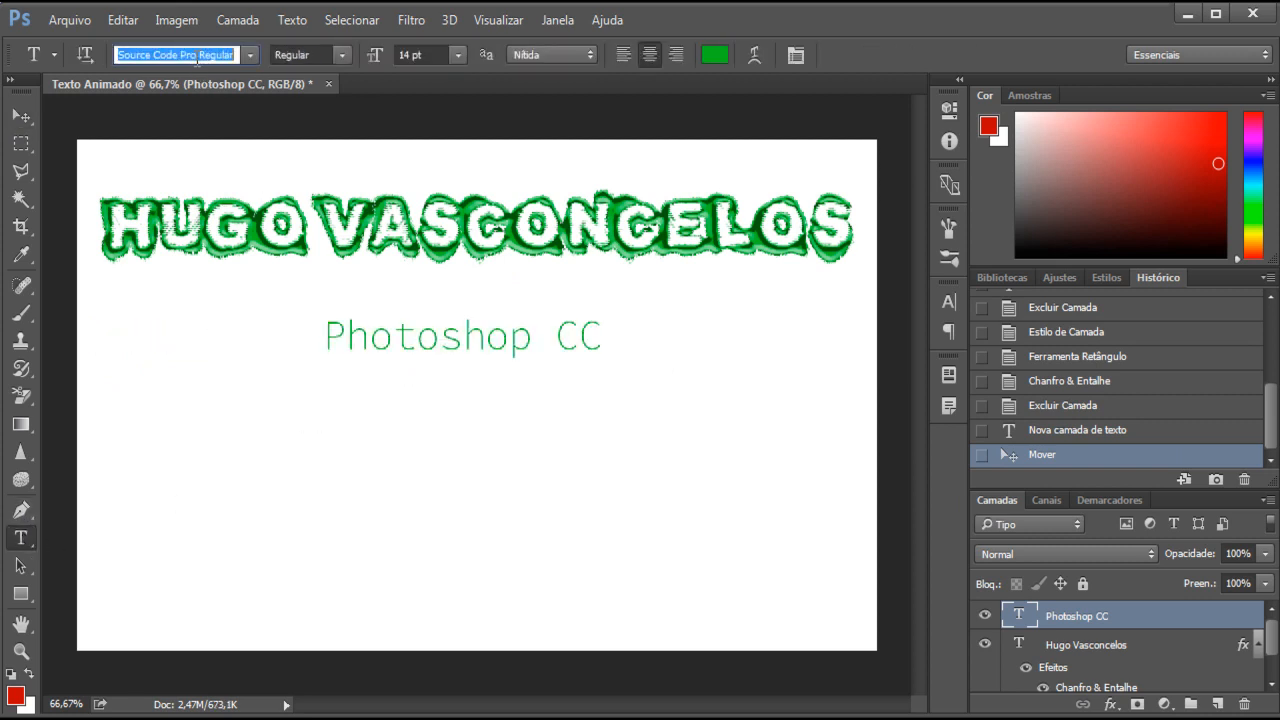
key("Down")
key("Down")
key("Down")
key("Down")
key("Down")
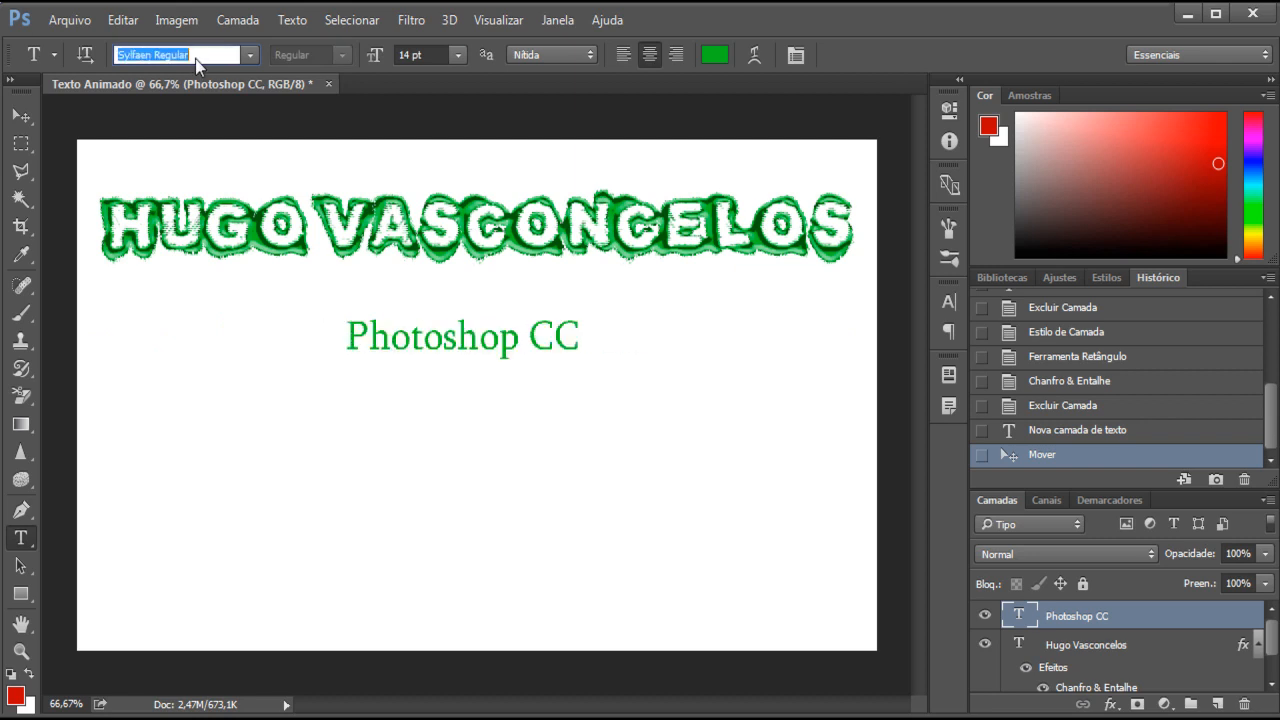
key("Down")
key("Down")
key("Down")
key("Down")
key("Down")
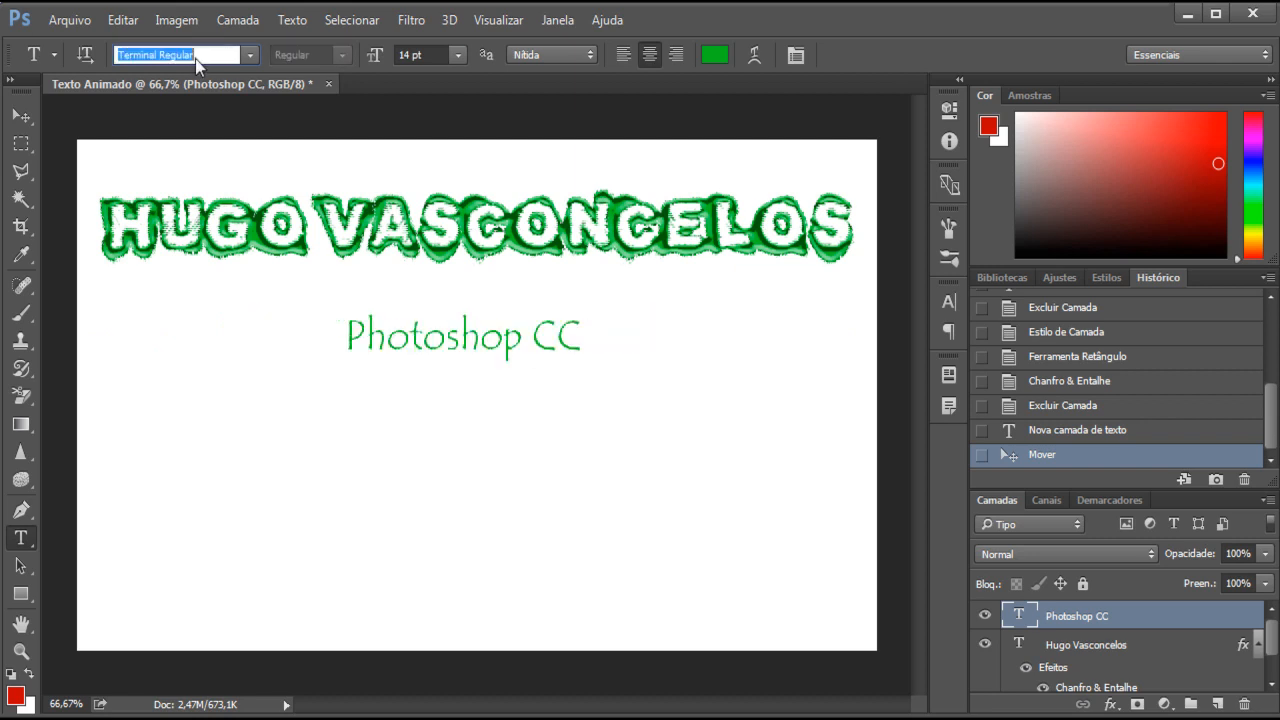
key("Down")
key("Down")
key("Down")
key("Down")
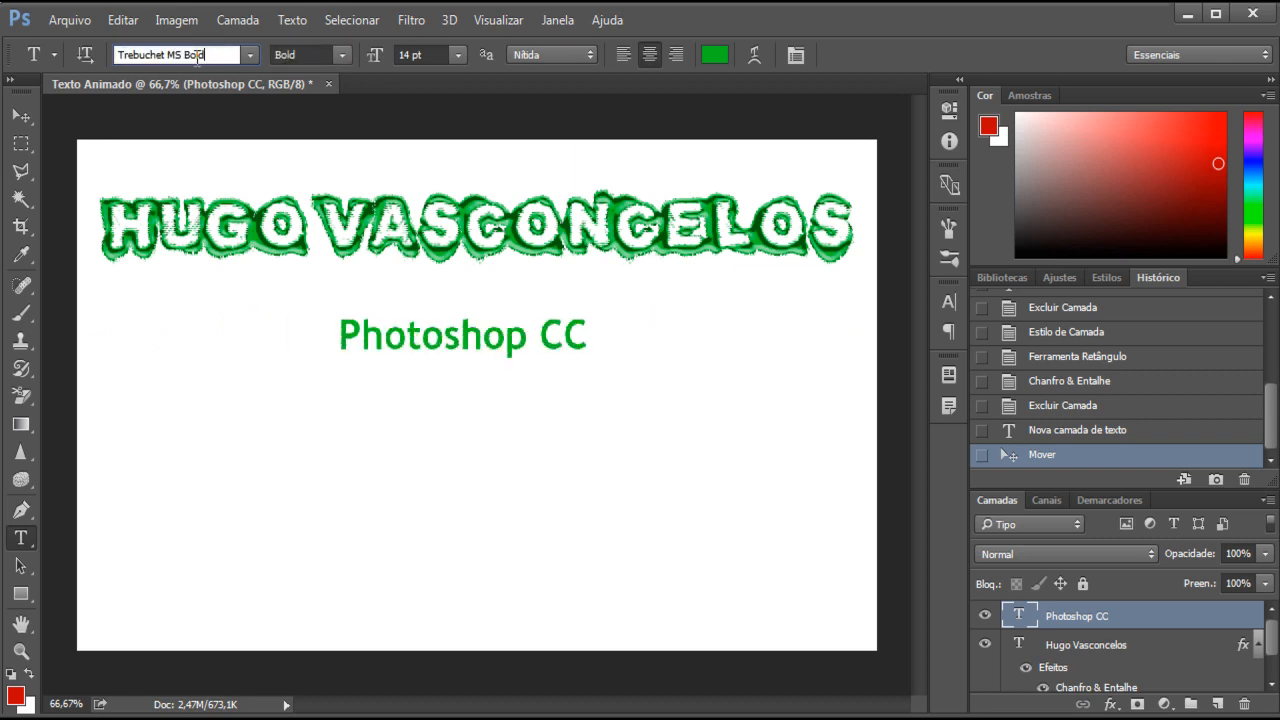
key("Up")
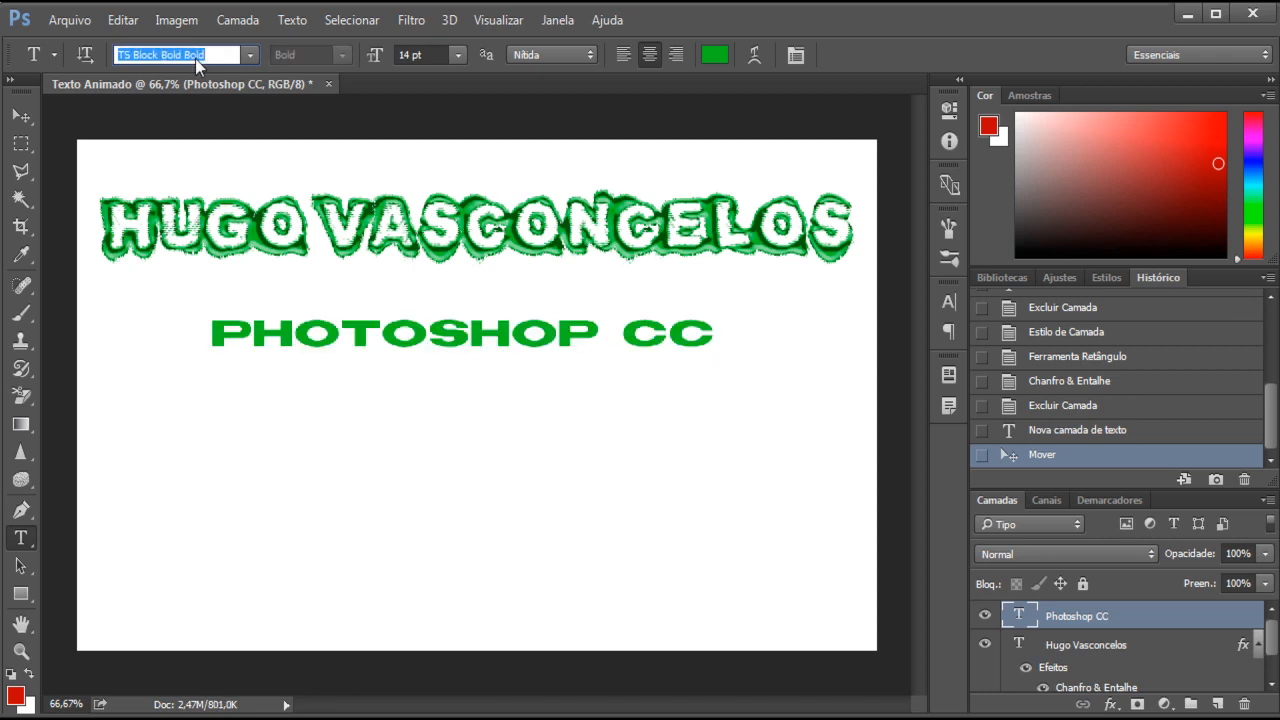
Change the font of the "Photoshop CC" text to Arial Black.
left_click(252, 56)
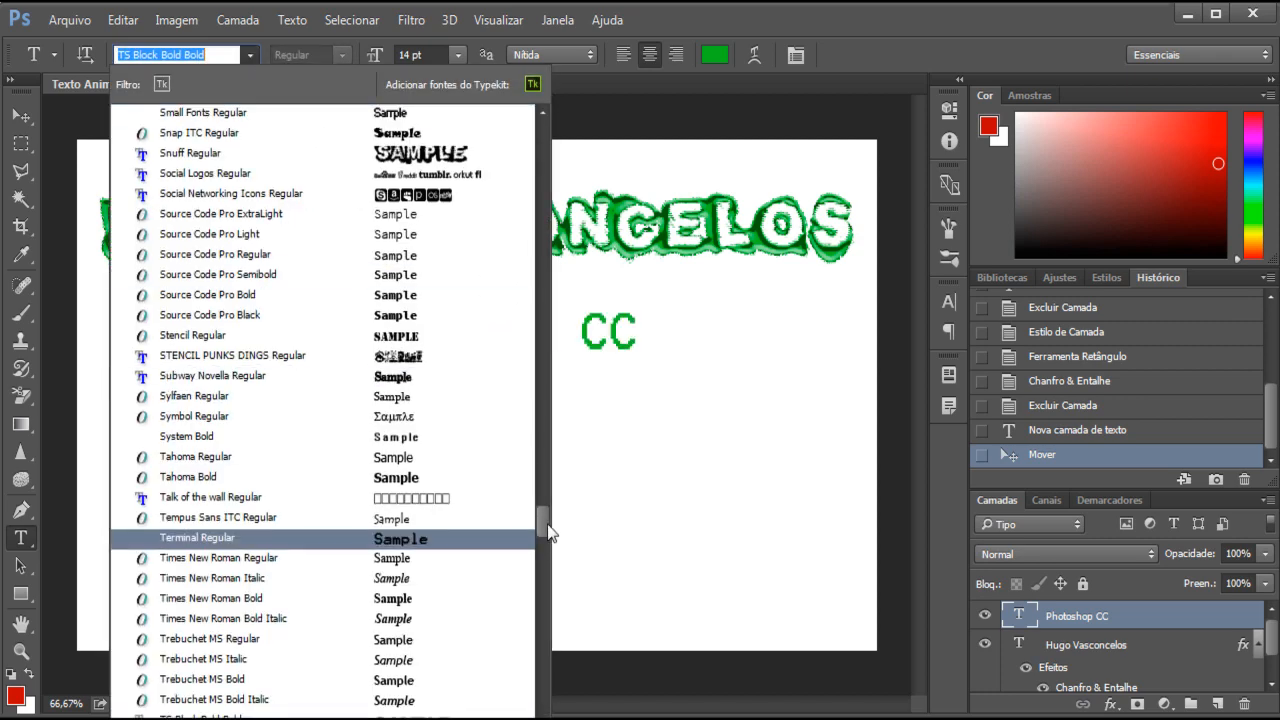
left_click_drag(543, 532, 537, 470)
left_click_drag(537, 470, 538, 147)
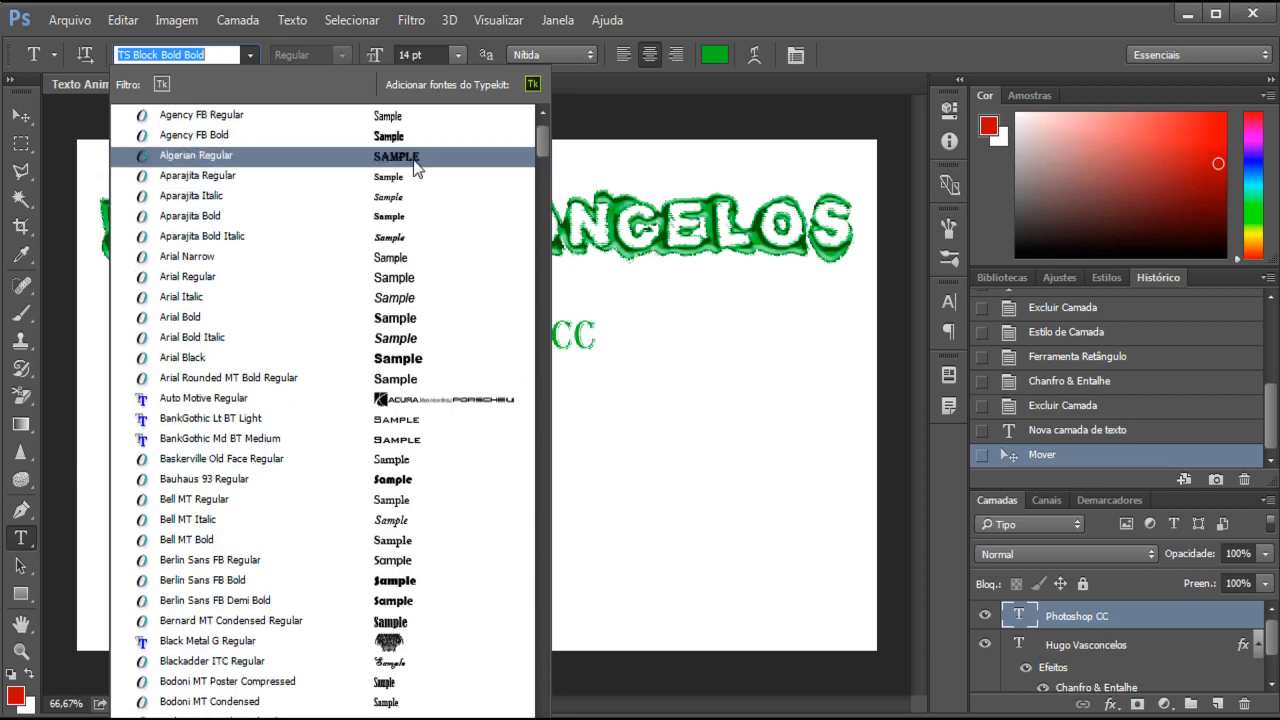
left_click(425, 369)
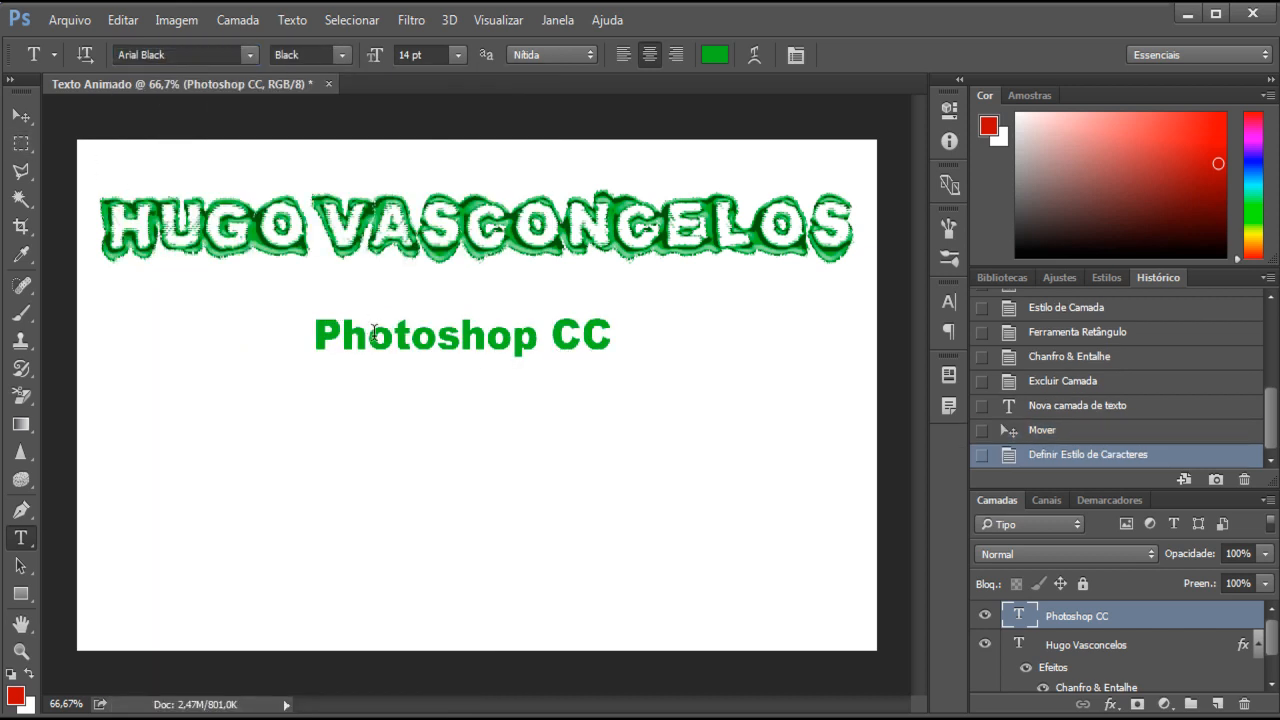
Try the "Photoshop CC" text at 48 pt and 36 pt, and settle on a size of 24 pt.
left_click(456, 56)
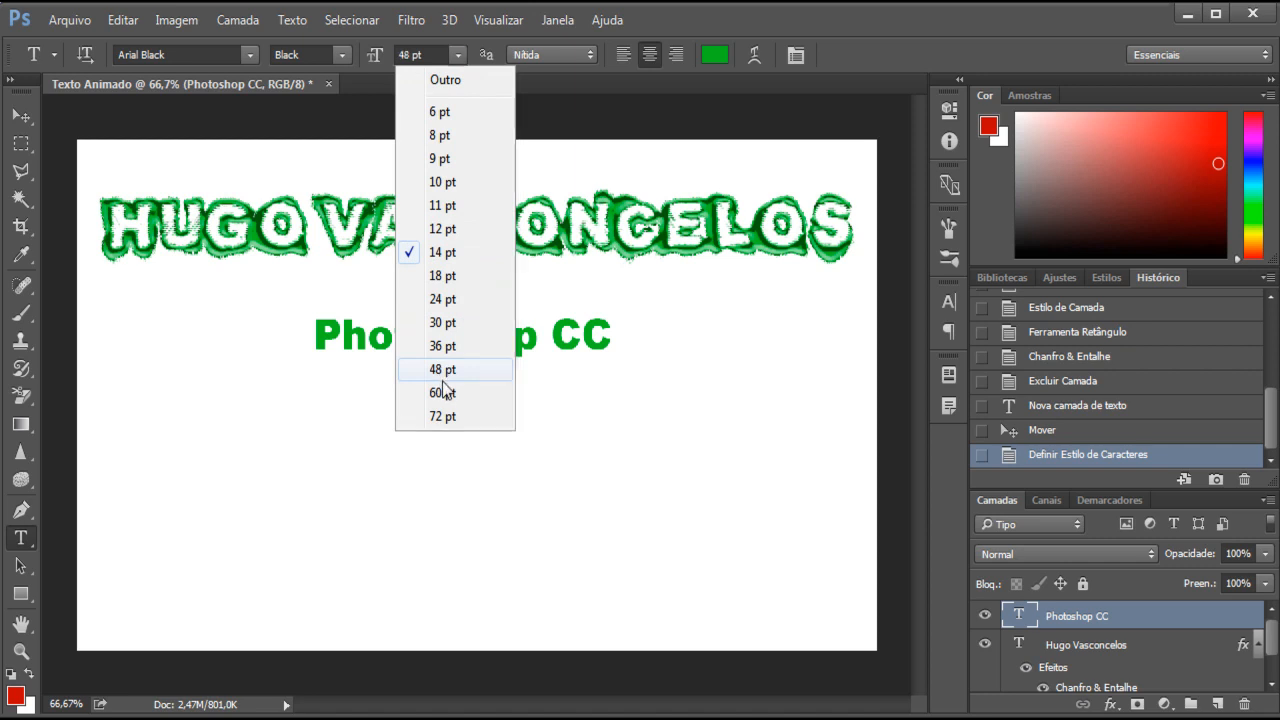
left_click(443, 378)
left_click(457, 57)
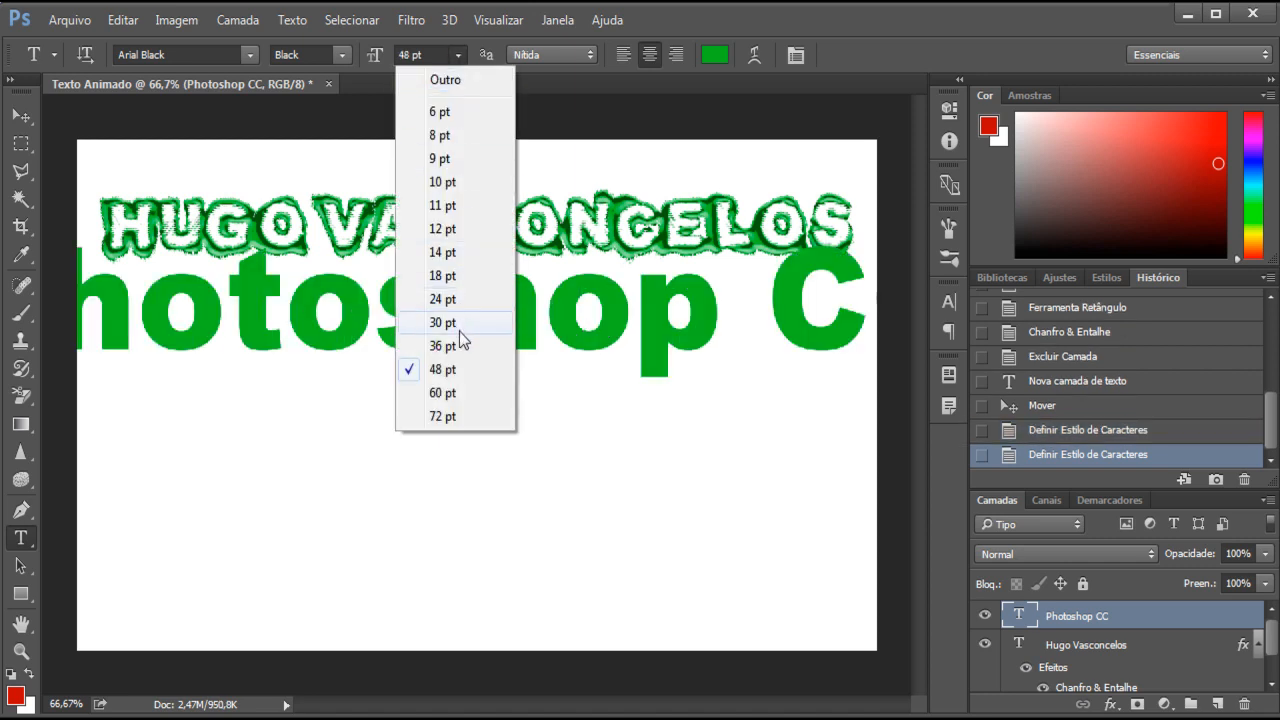
left_click(458, 345)
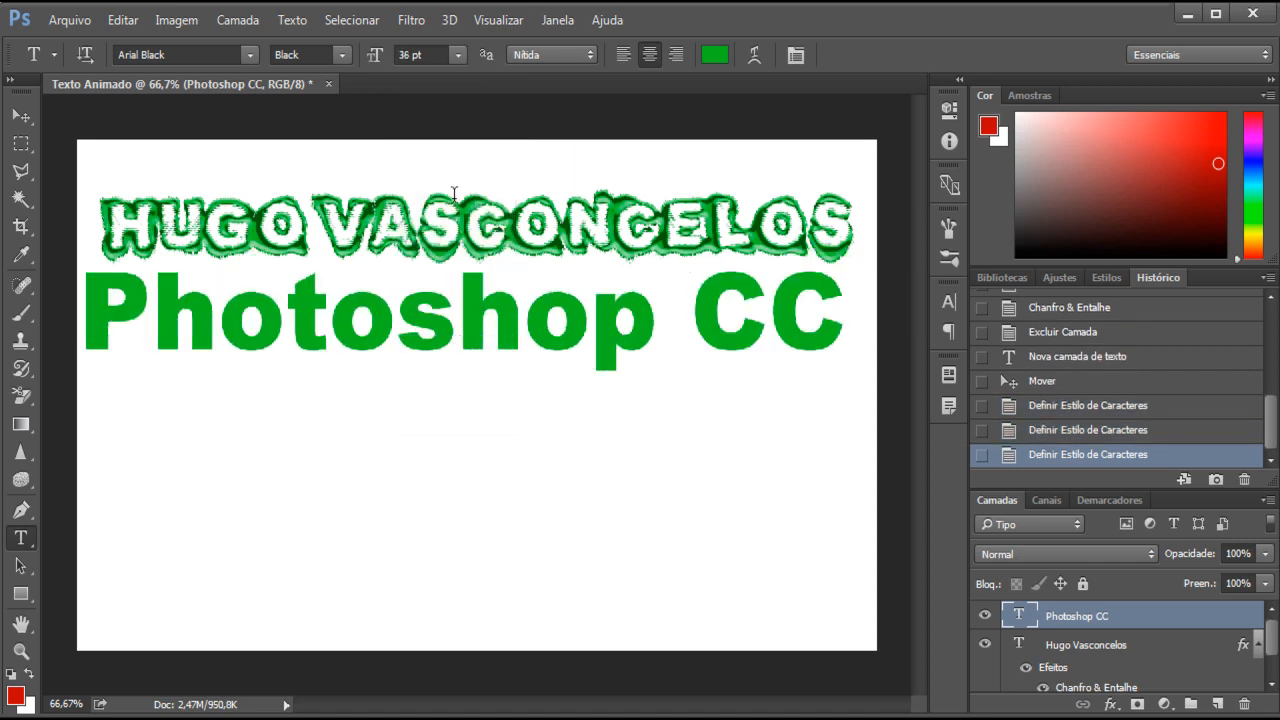
left_click(448, 61)
left_click(459, 295)
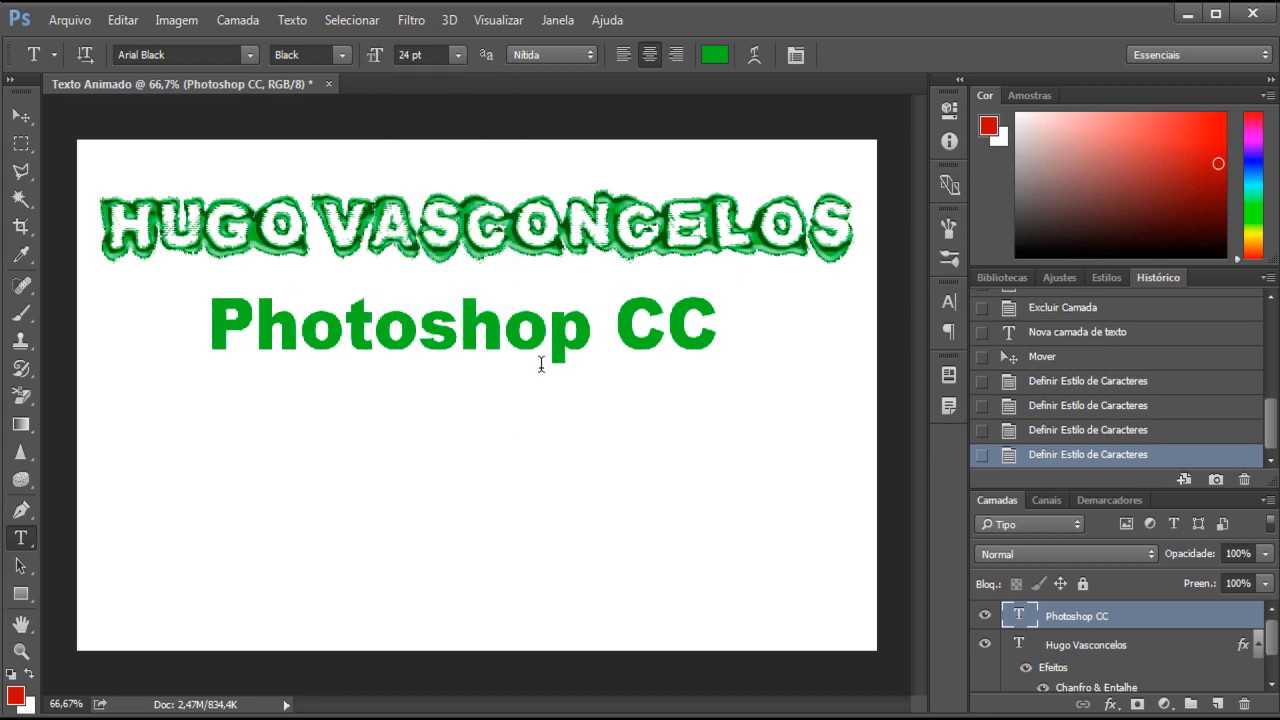
Open the blending options of the "Photoshop CC" layer and enable Bevel & Emboss with its Contour and Texture.
right_click(1088, 616)
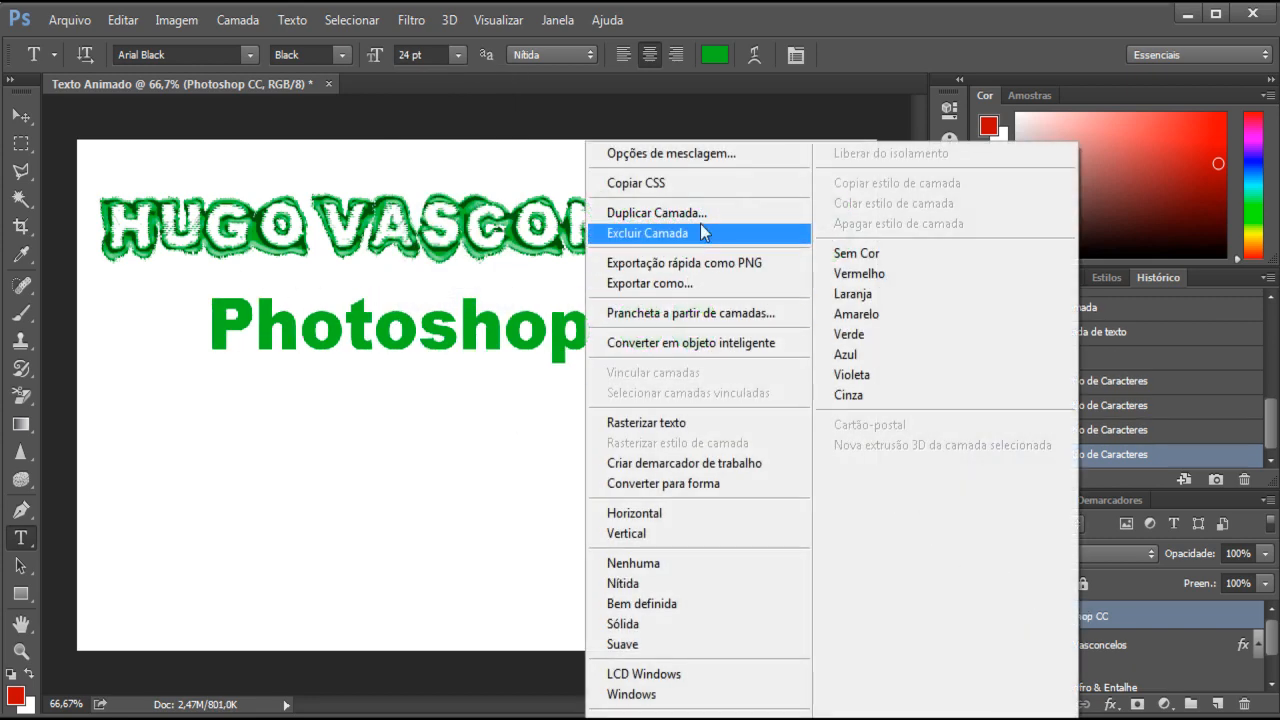
left_click(673, 150)
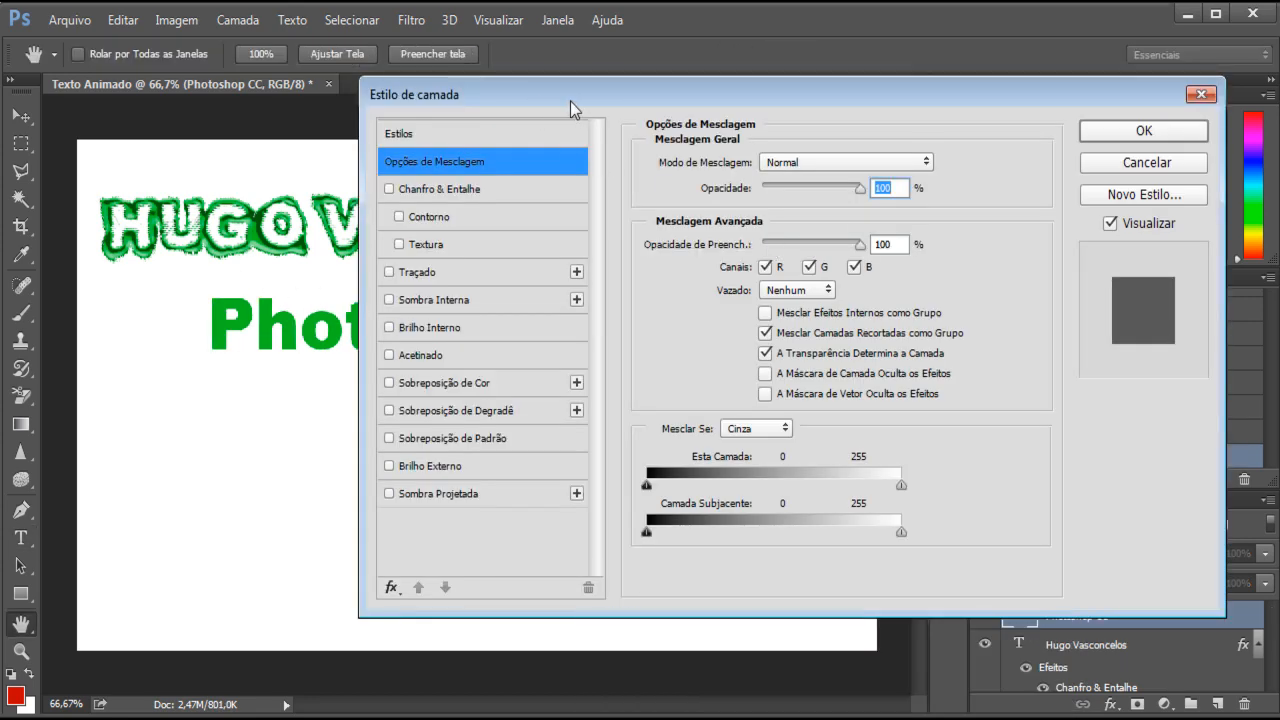
left_click_drag(570, 101, 866, 86)
left_click(685, 174)
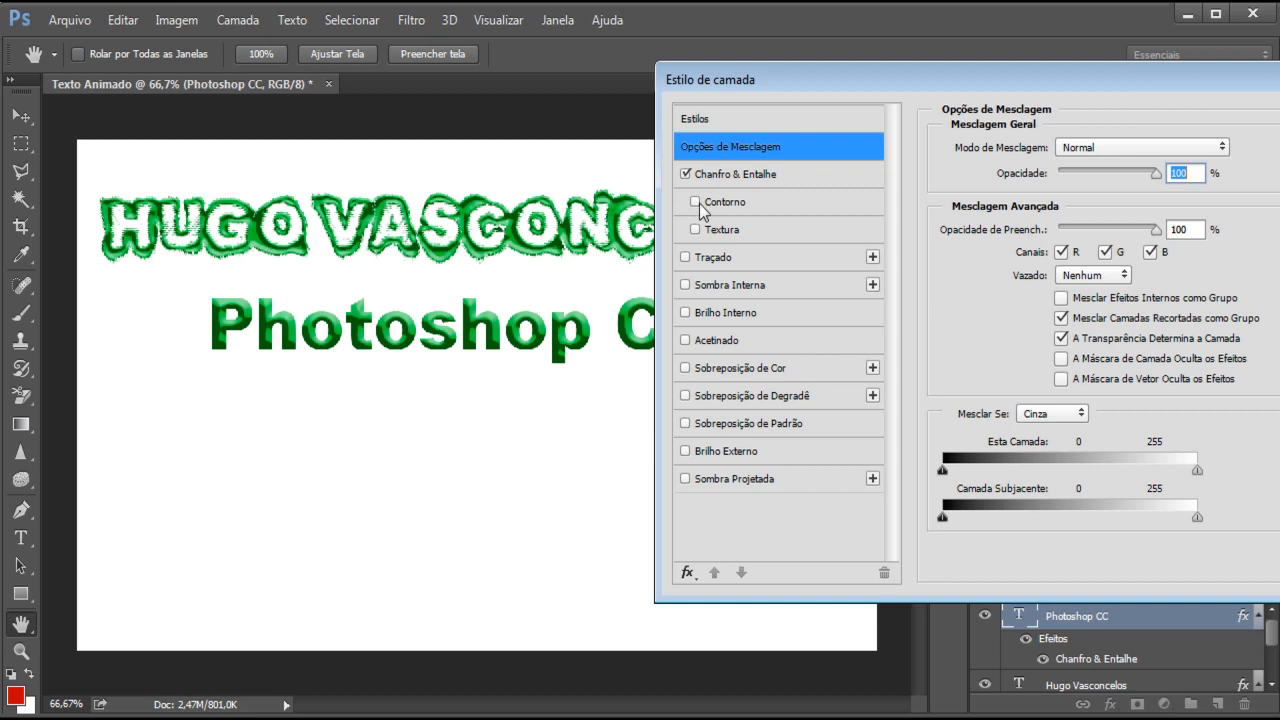
left_click(696, 202)
left_click(695, 229)
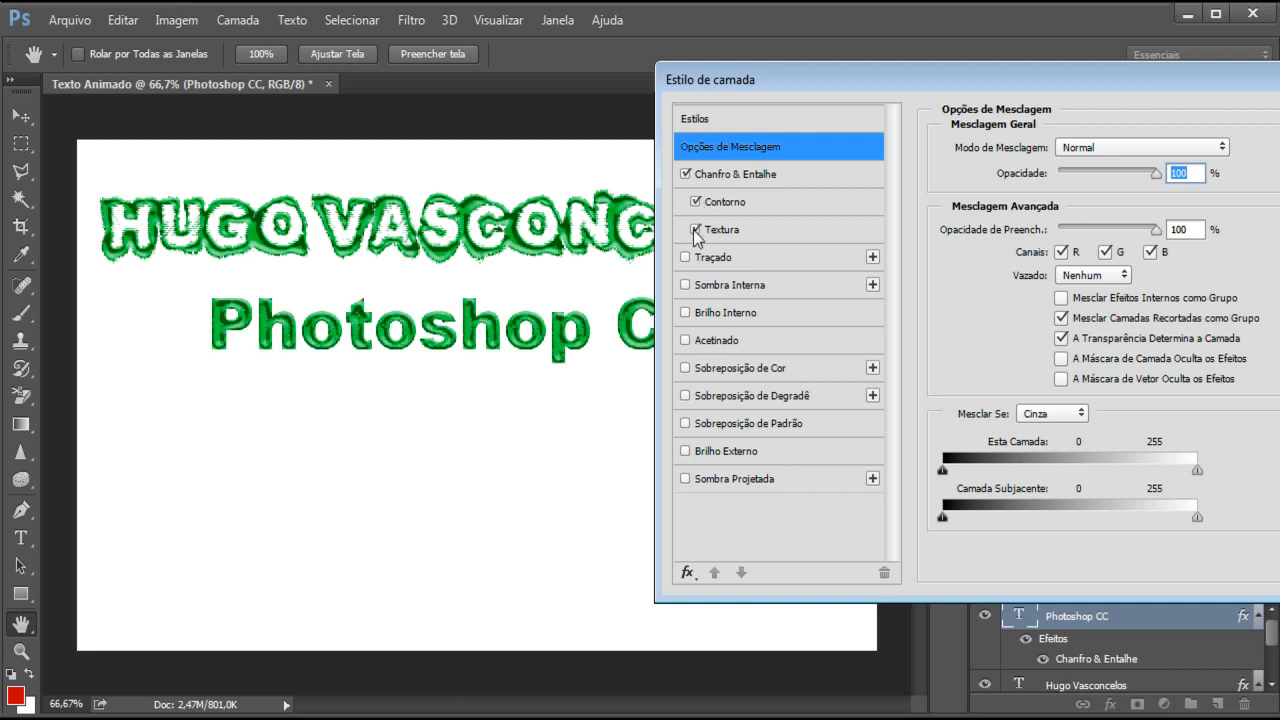
Try the thin diagonal line pattern and the thicker diagonal pattern as the bevel texture of the "Photoshop CC" text.
left_click(777, 235)
left_click(1075, 178)
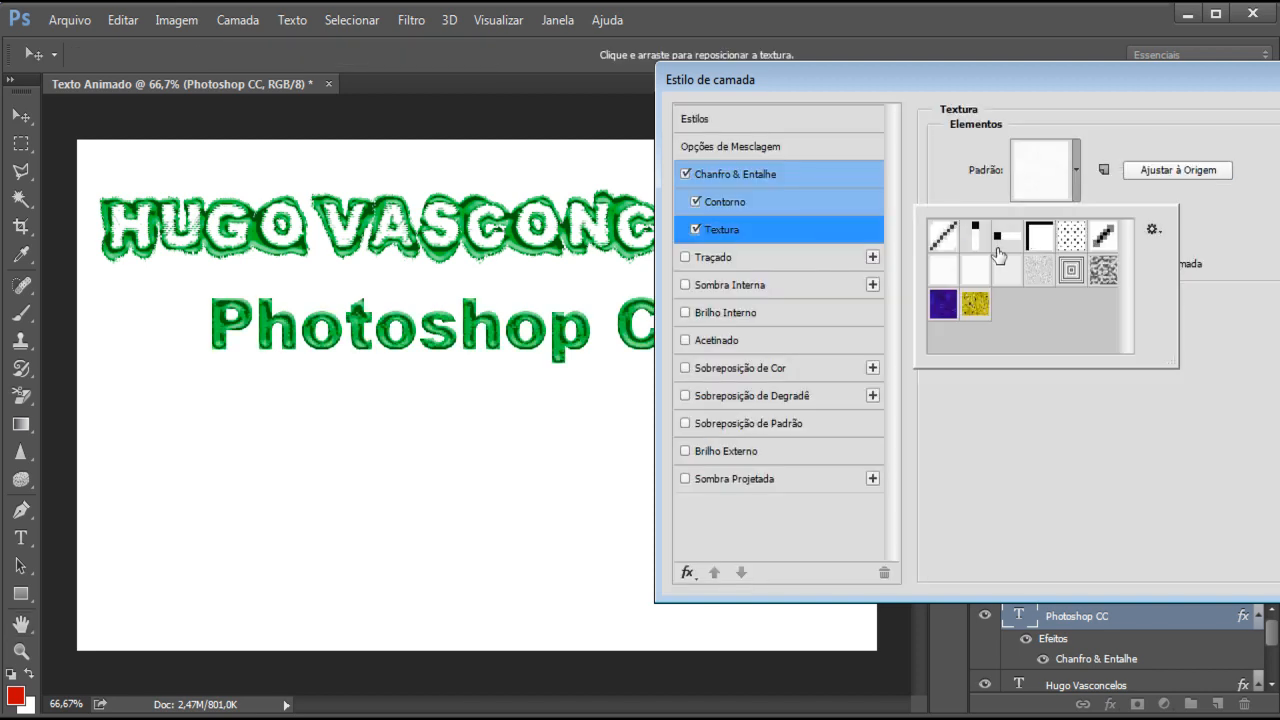
left_click(943, 236)
left_click(1072, 188)
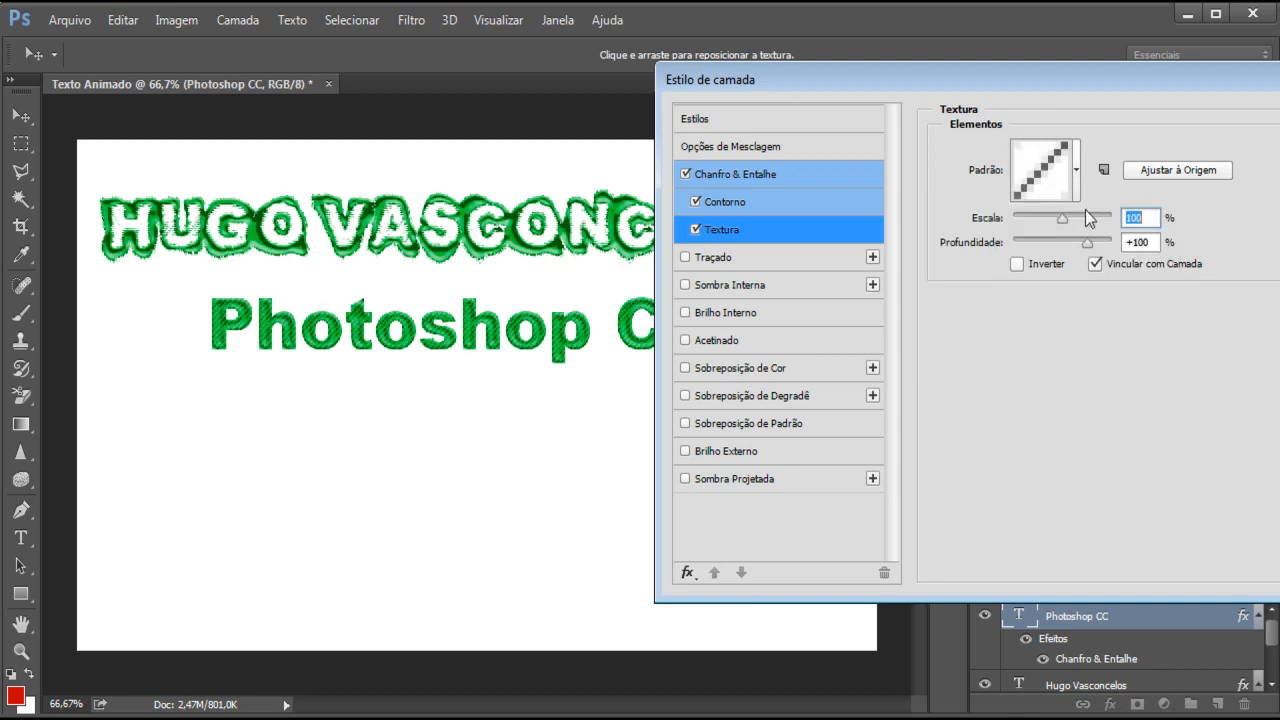
left_click(1073, 190)
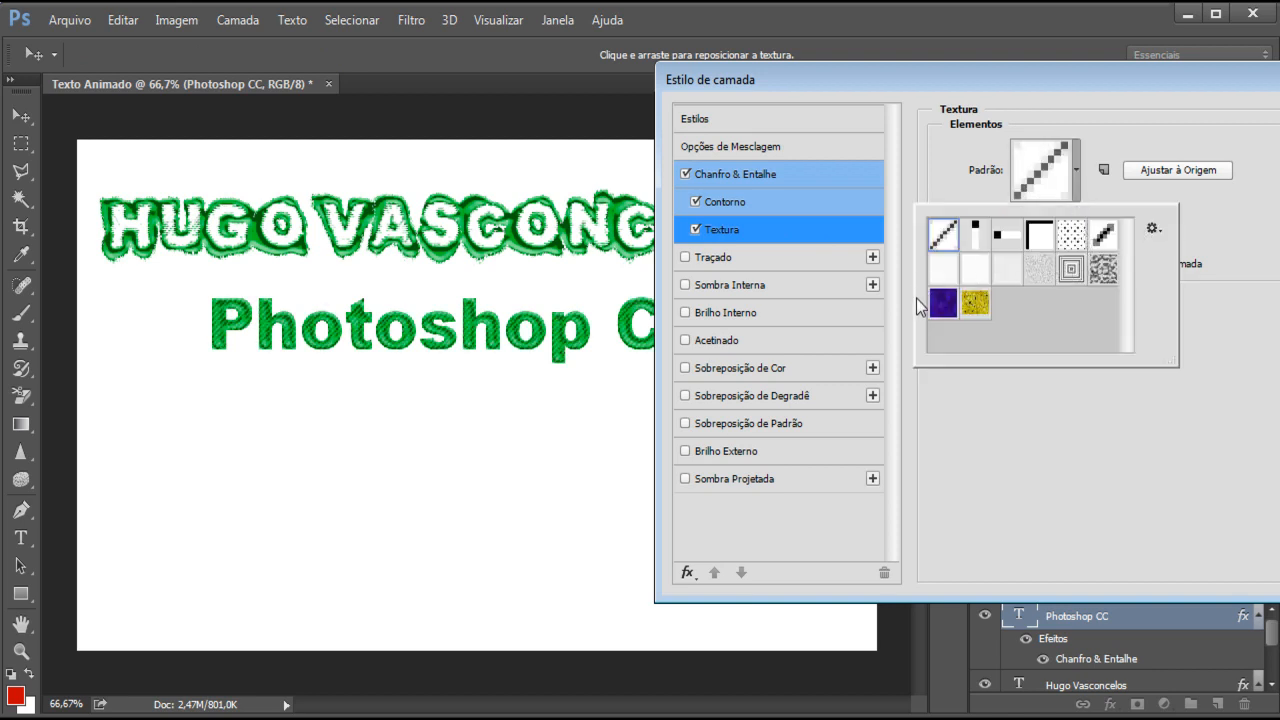
left_click(1104, 238)
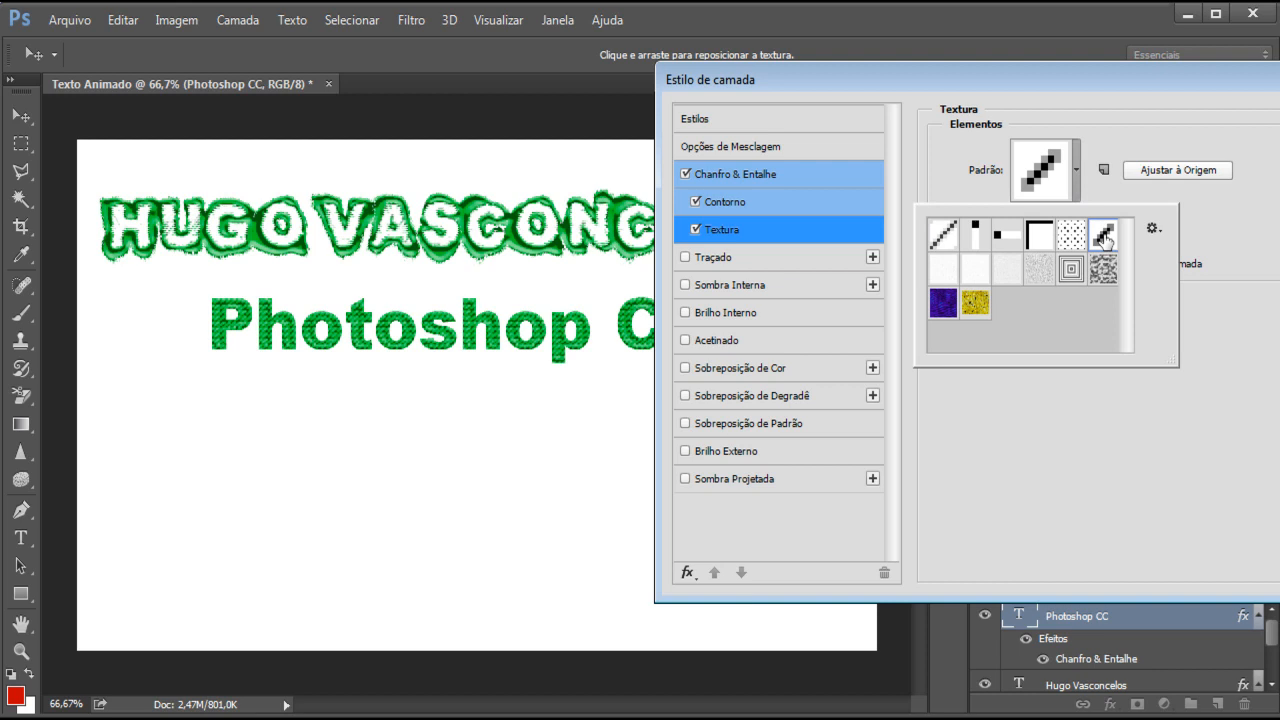
Try the yellow speckled pattern and the purple wavy pattern as the bevel texture.
left_click(1075, 179)
left_click(1075, 179)
left_click(975, 304)
left_click(1076, 178)
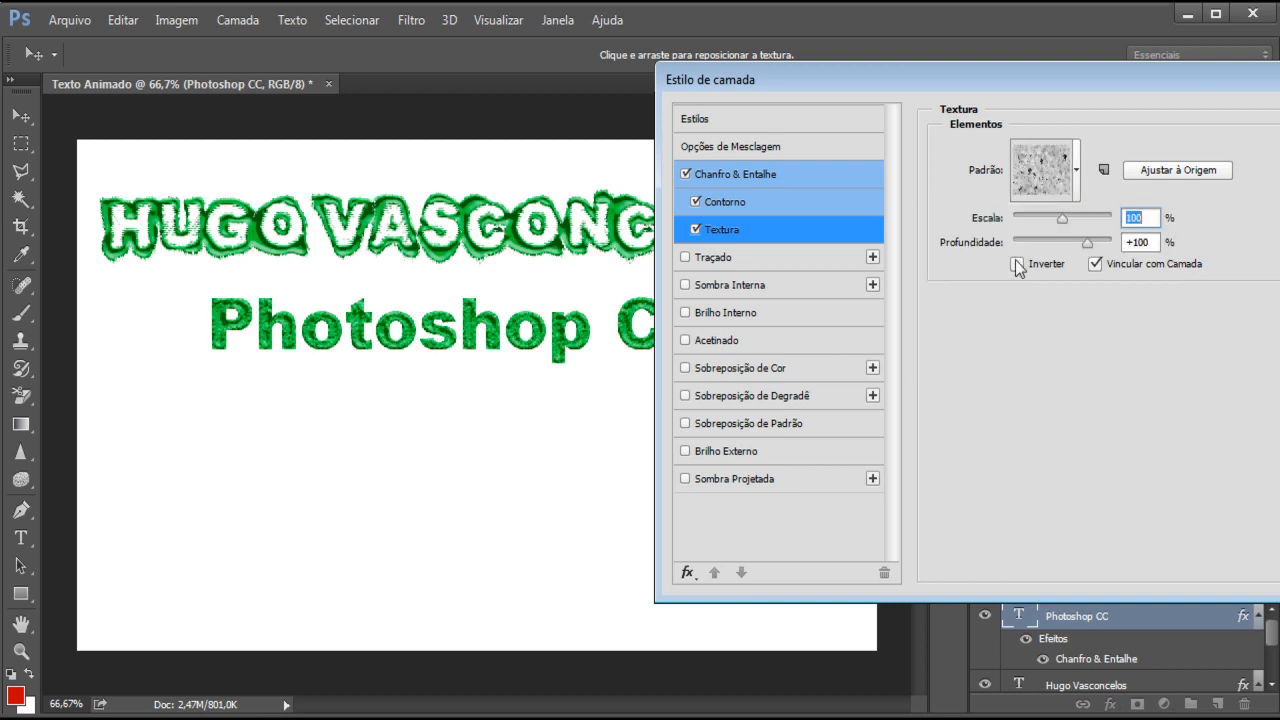
left_click(1056, 180)
left_click(943, 304)
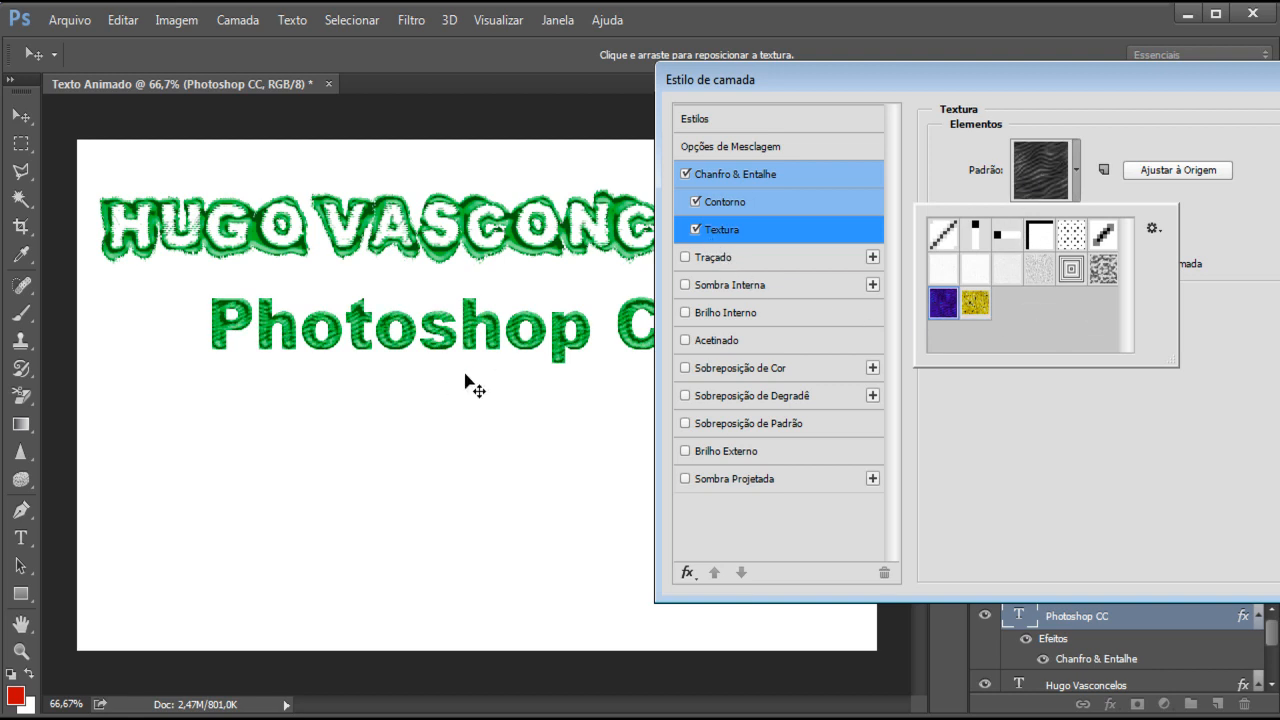
Disable Texture, Contour and Bevel & Emboss on the "Photoshop CC" layer.
left_click(696, 231)
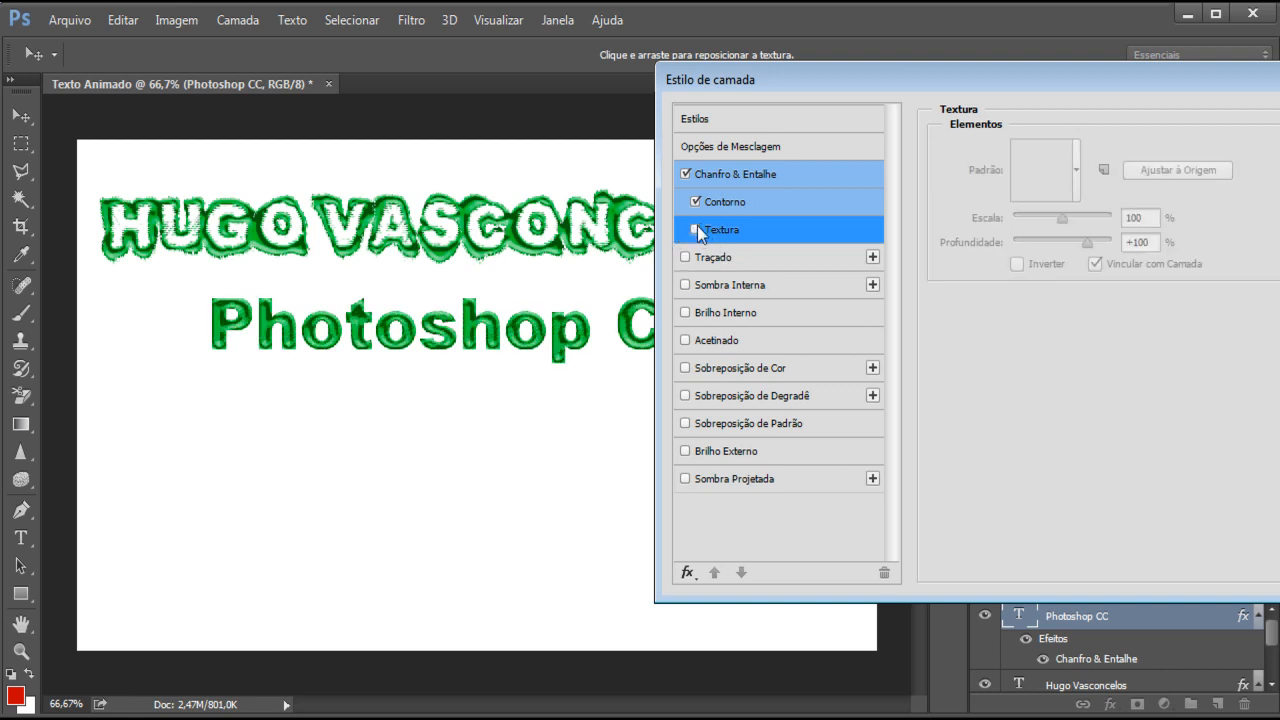
left_click(696, 202)
left_click(684, 168)
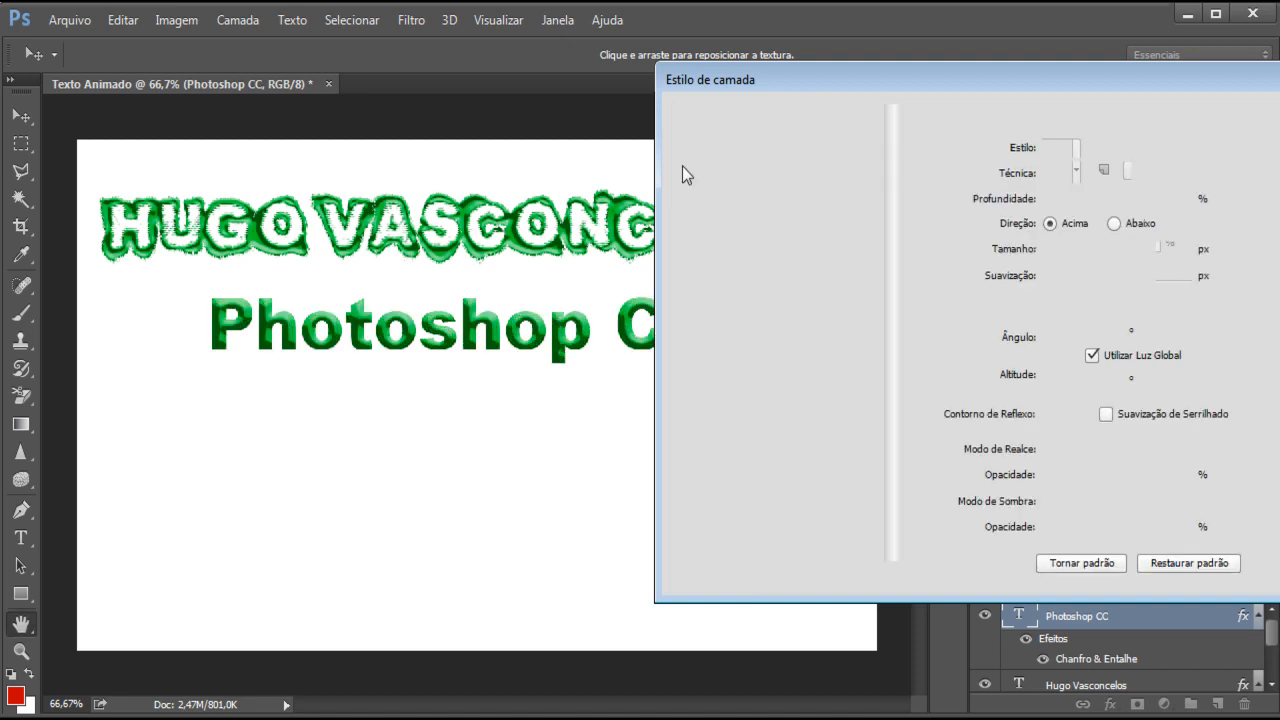
left_click(685, 175)
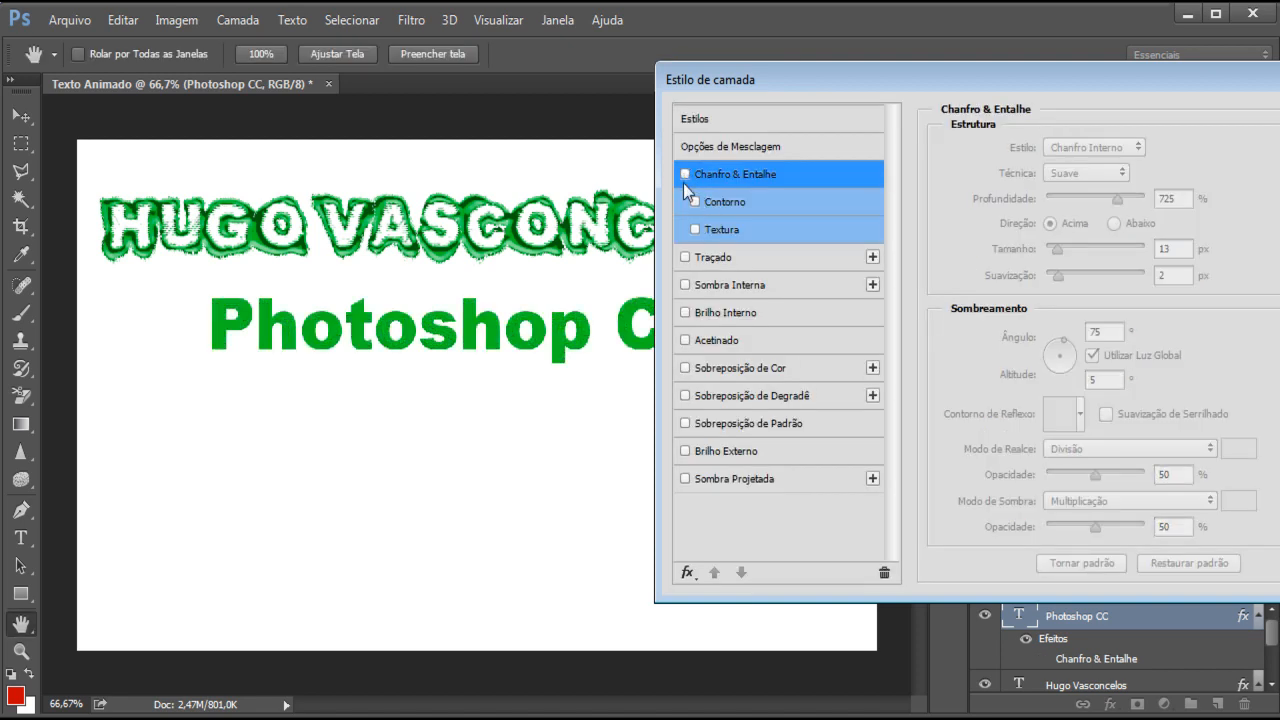
Enable a Stroke on the "Photoshop CC" text and set its size to 3 px.
left_click(716, 262)
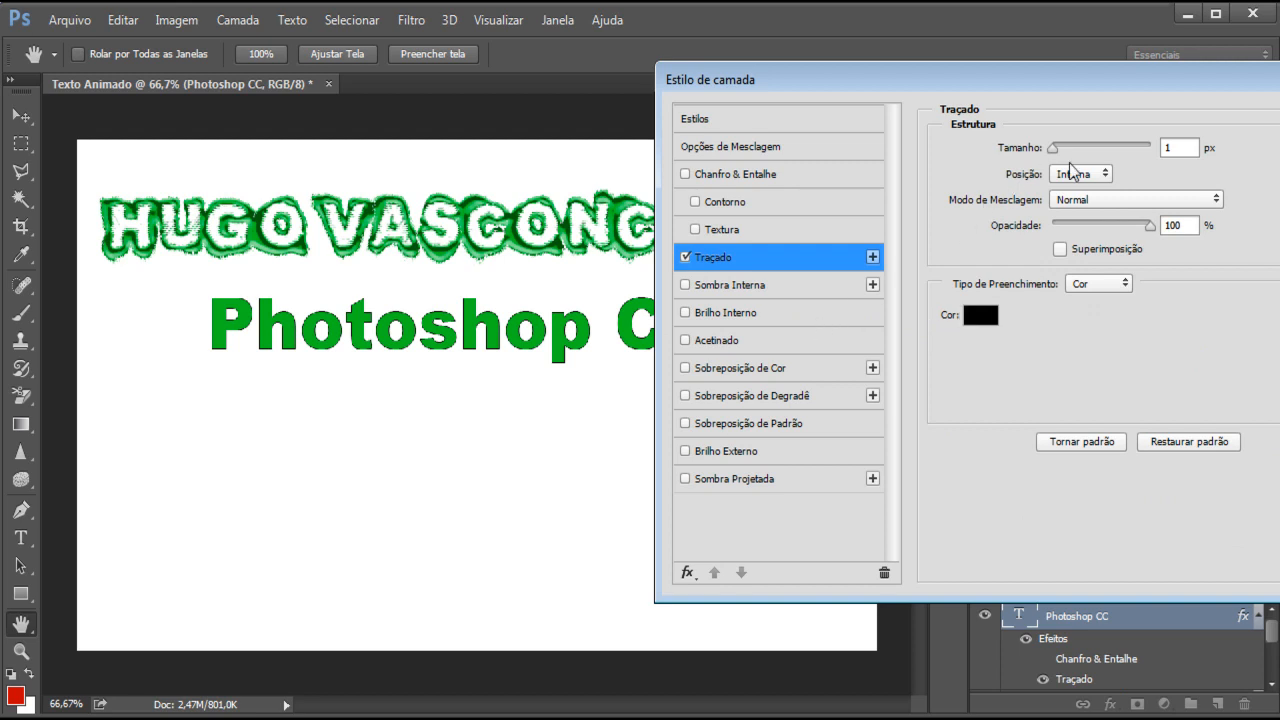
double_click(1183, 146)
type("3")
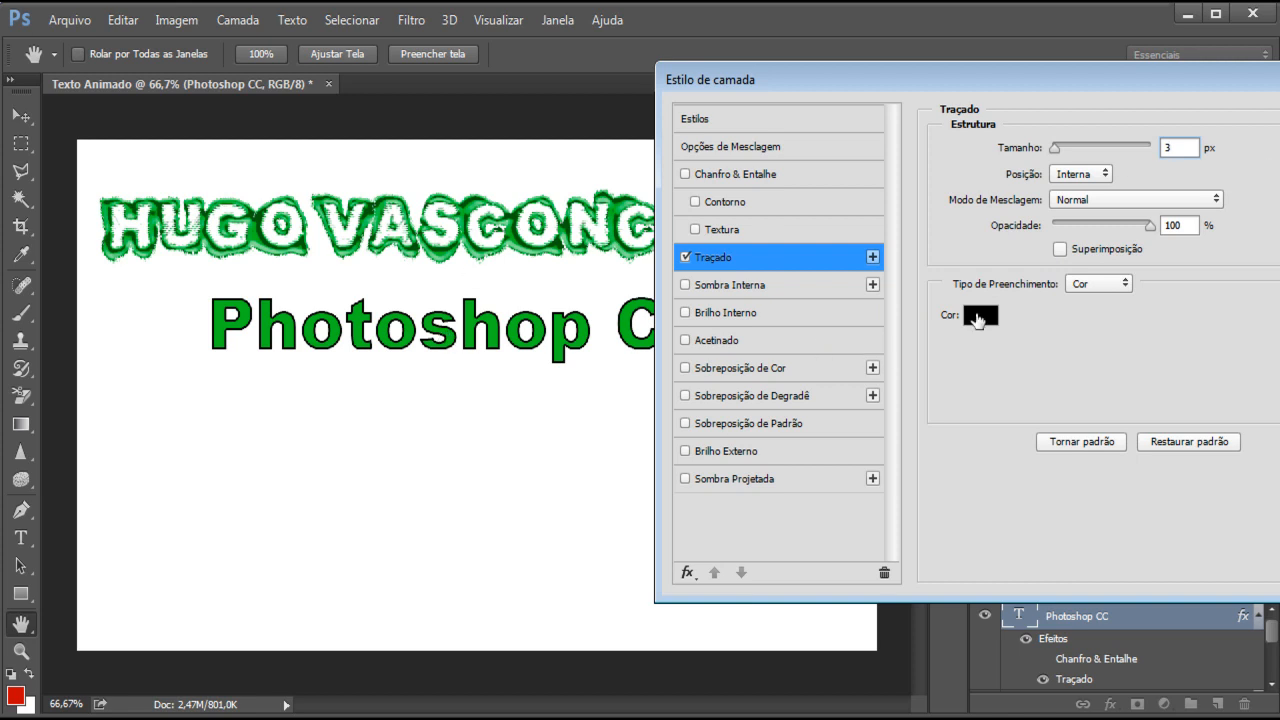
Try dark blue and dark yellow as the stroke colour, and settle on black (#000000).
left_click(978, 316)
left_click_drag(690, 210, 690, 411)
left_click_drag(698, 323, 688, 279)
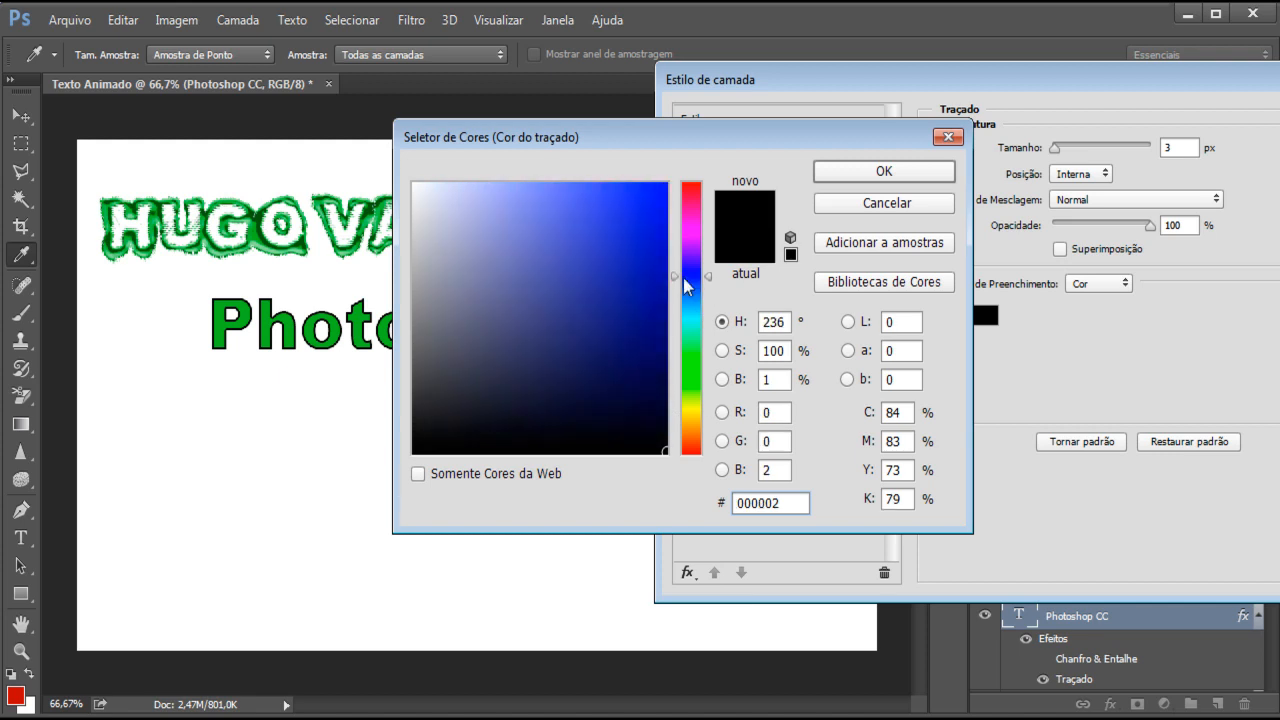
left_click(674, 243)
left_click(667, 352)
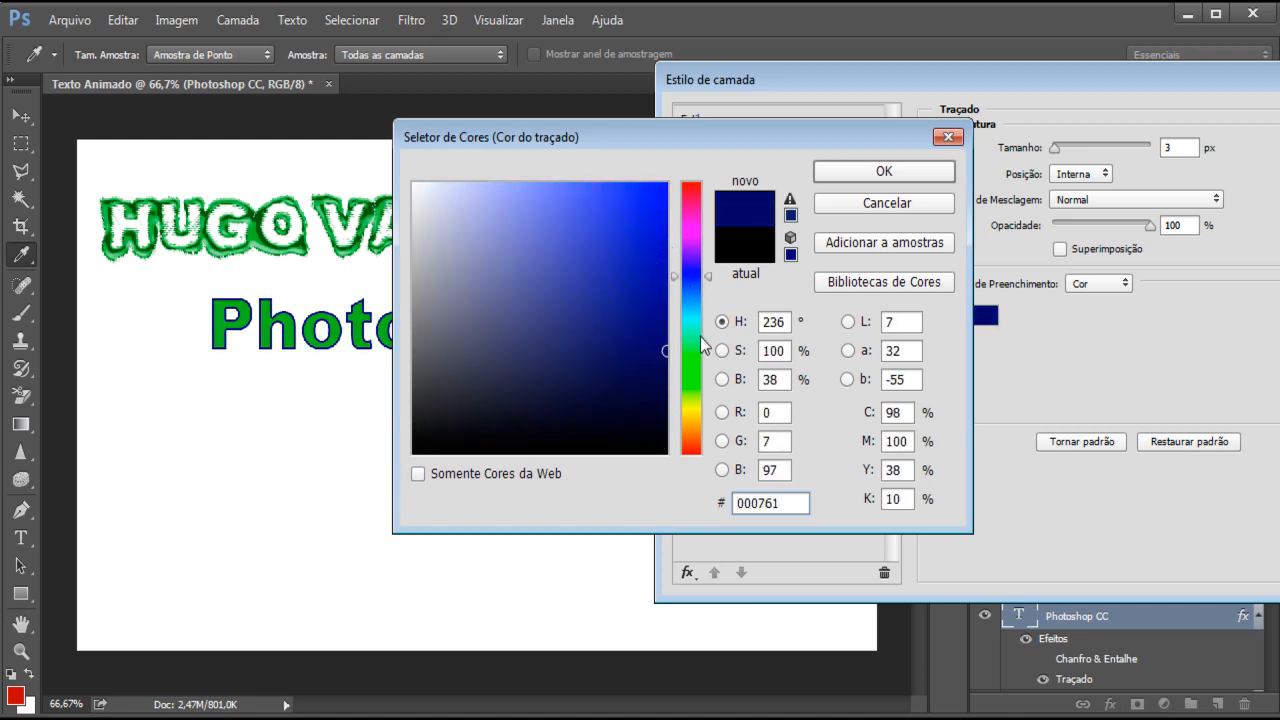
left_click_drag(691, 349, 690, 407)
left_click(663, 278)
left_click(628, 278)
mouse_move(629, 279)
left_mouse_down()
mouse_move(631, 423)
mouse_move(419, 454)
left_mouse_up()
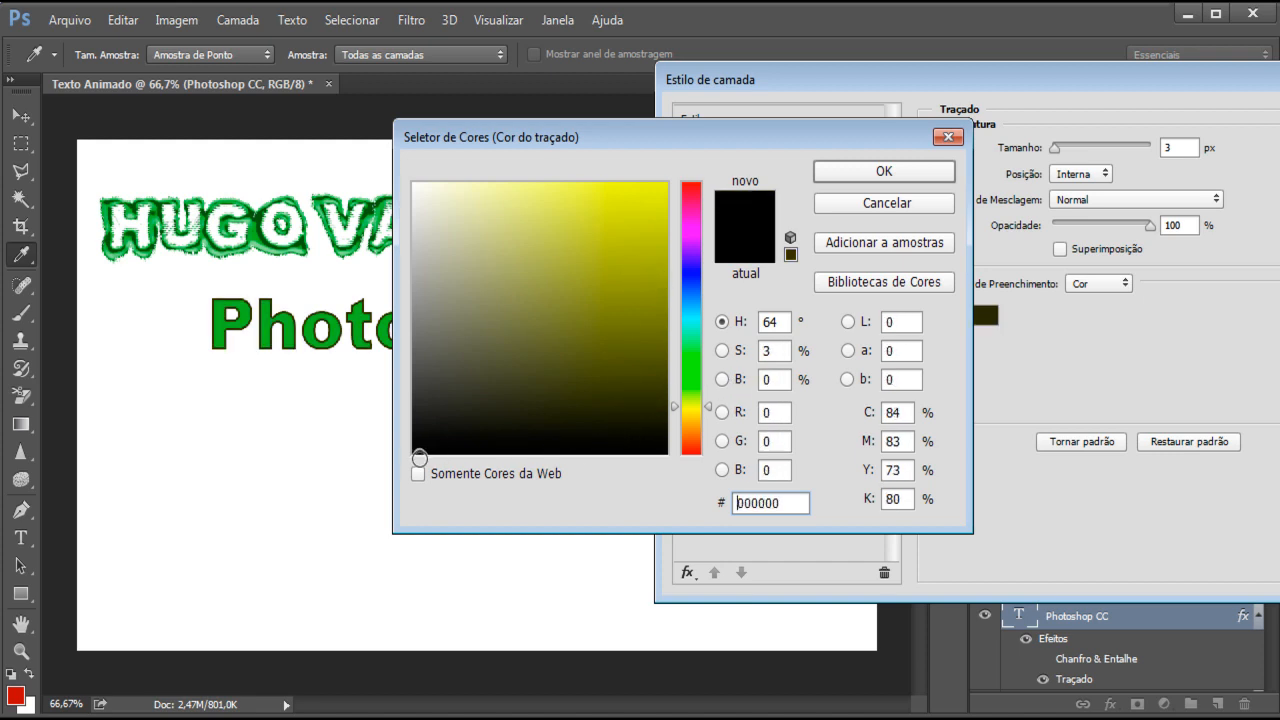
left_click(893, 176)
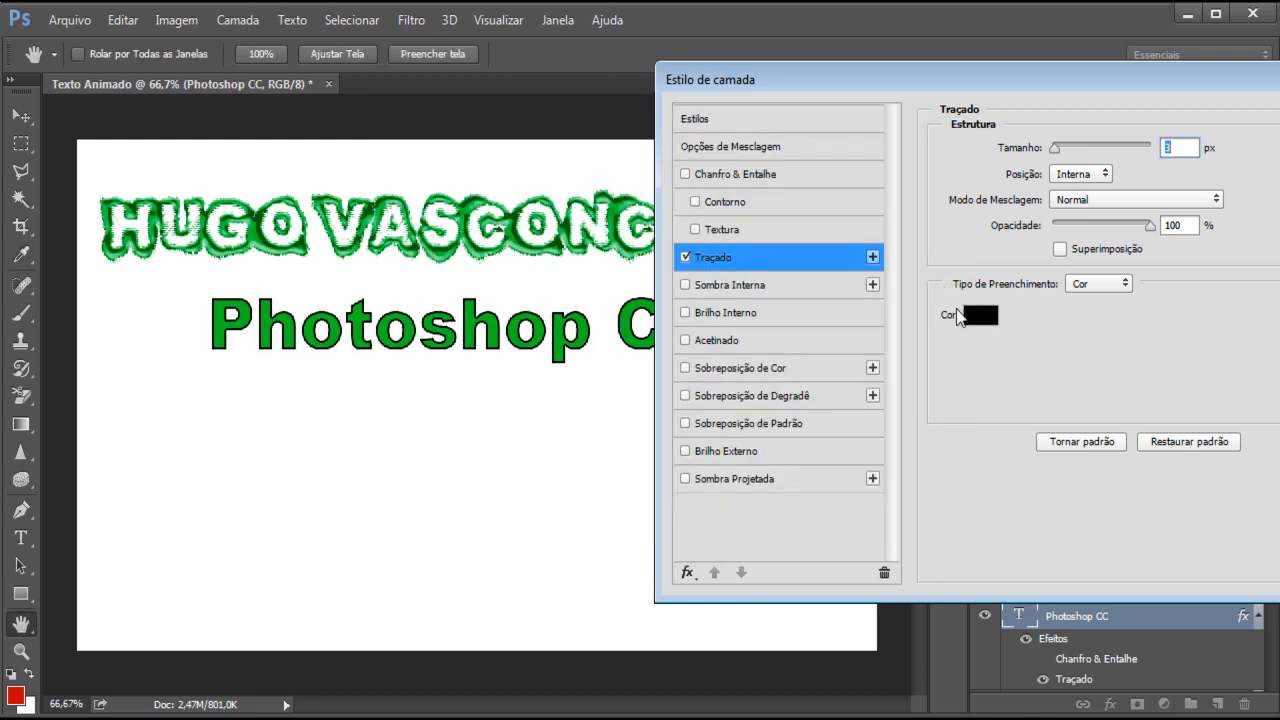
Change the stroke's fill type to Gradient.
left_click(1125, 283)
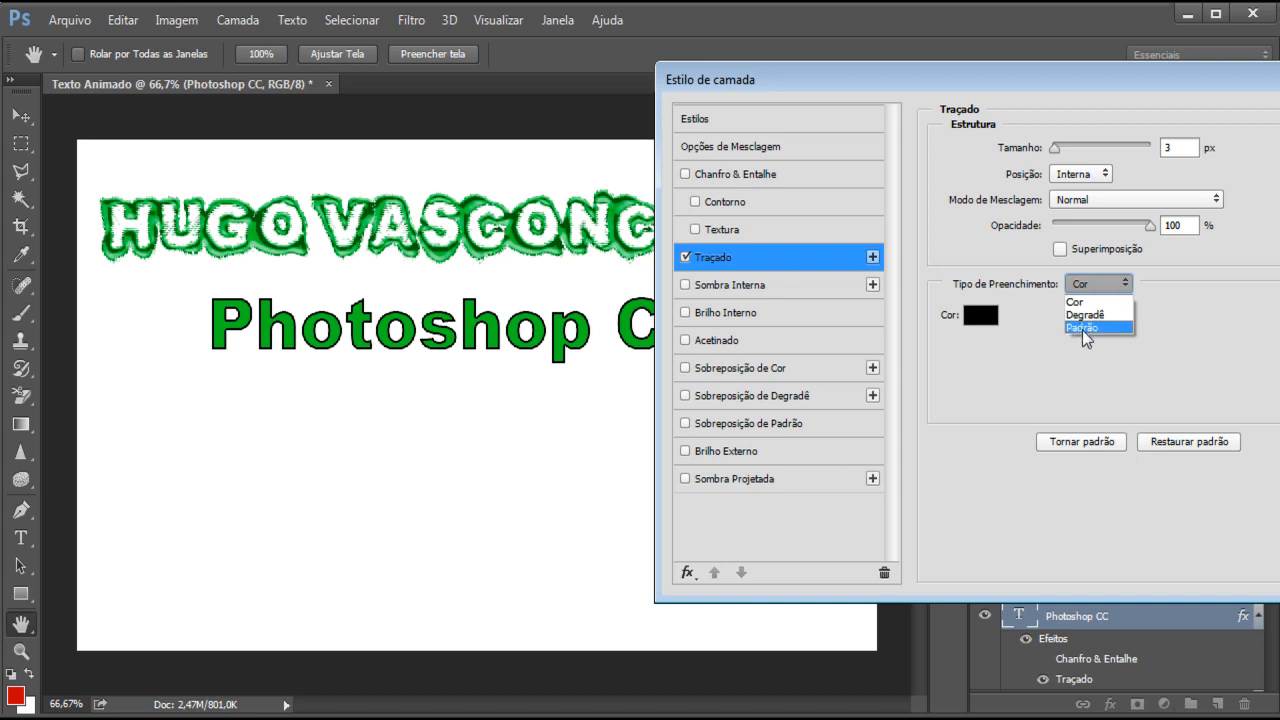
left_click(1085, 316)
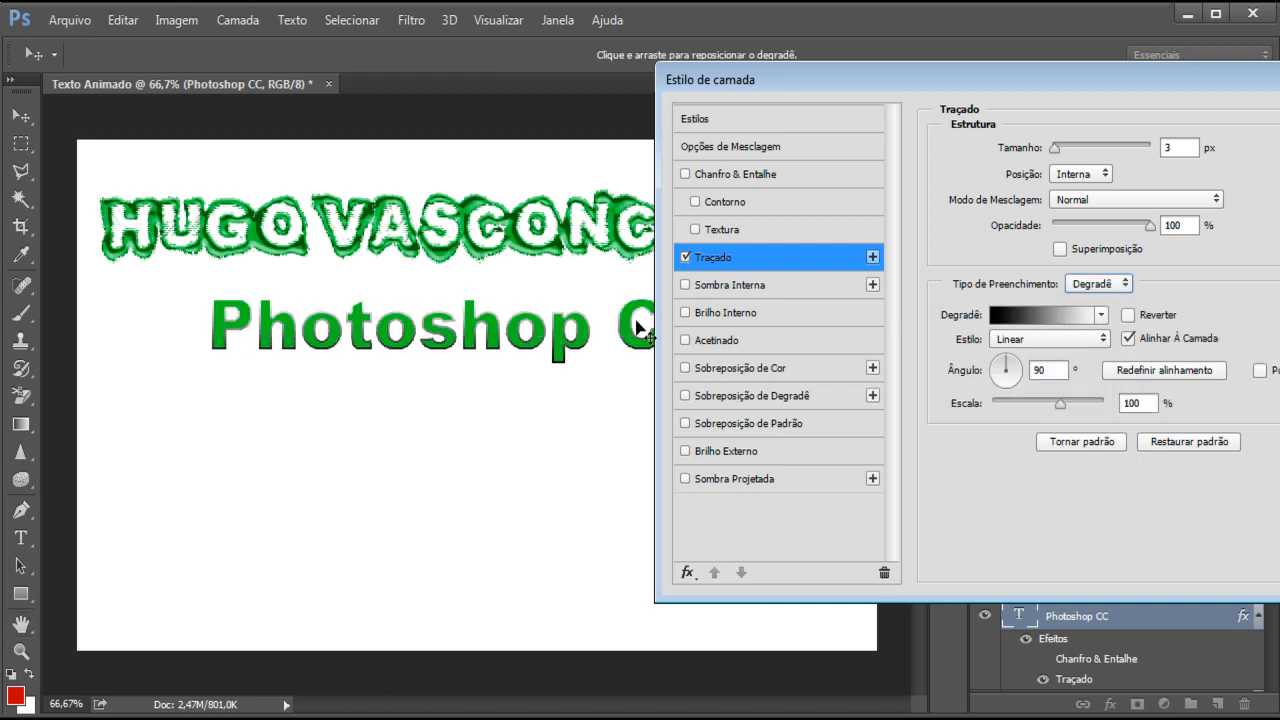
Set the fill type of the "Photoshop CC" text's stroke back to solid Color.
left_click(1092, 287)
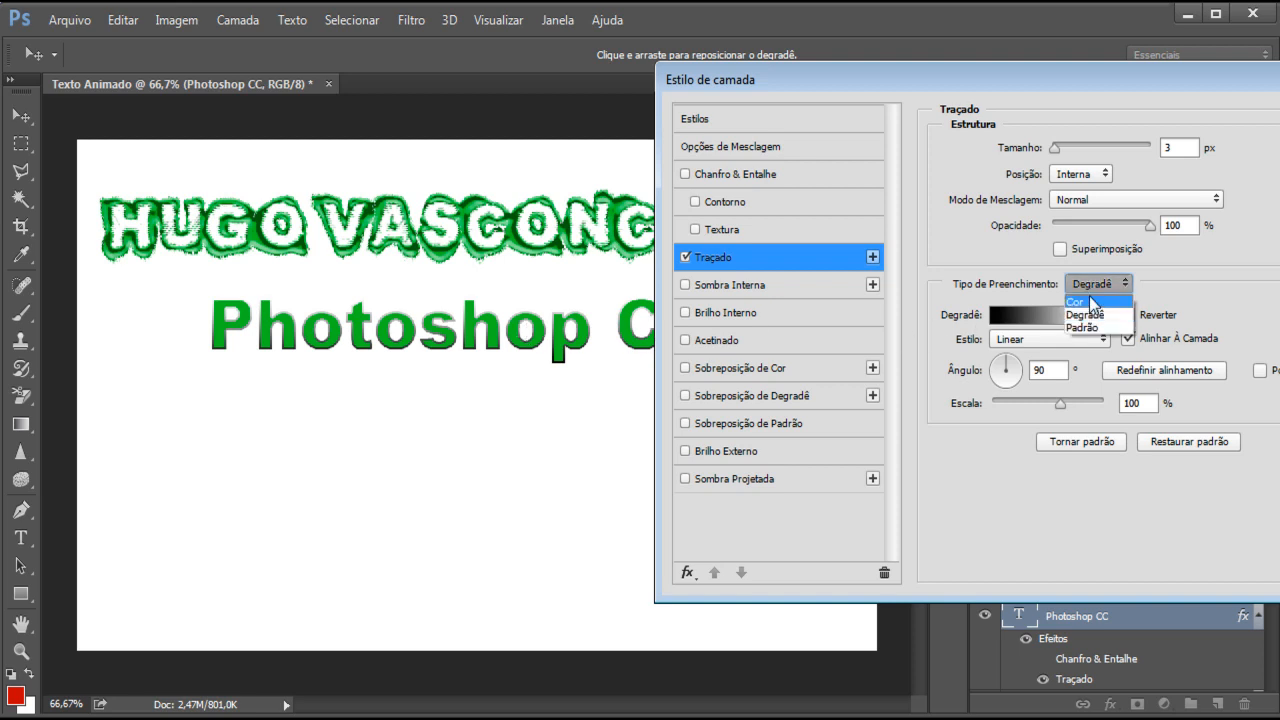
left_click(1090, 301)
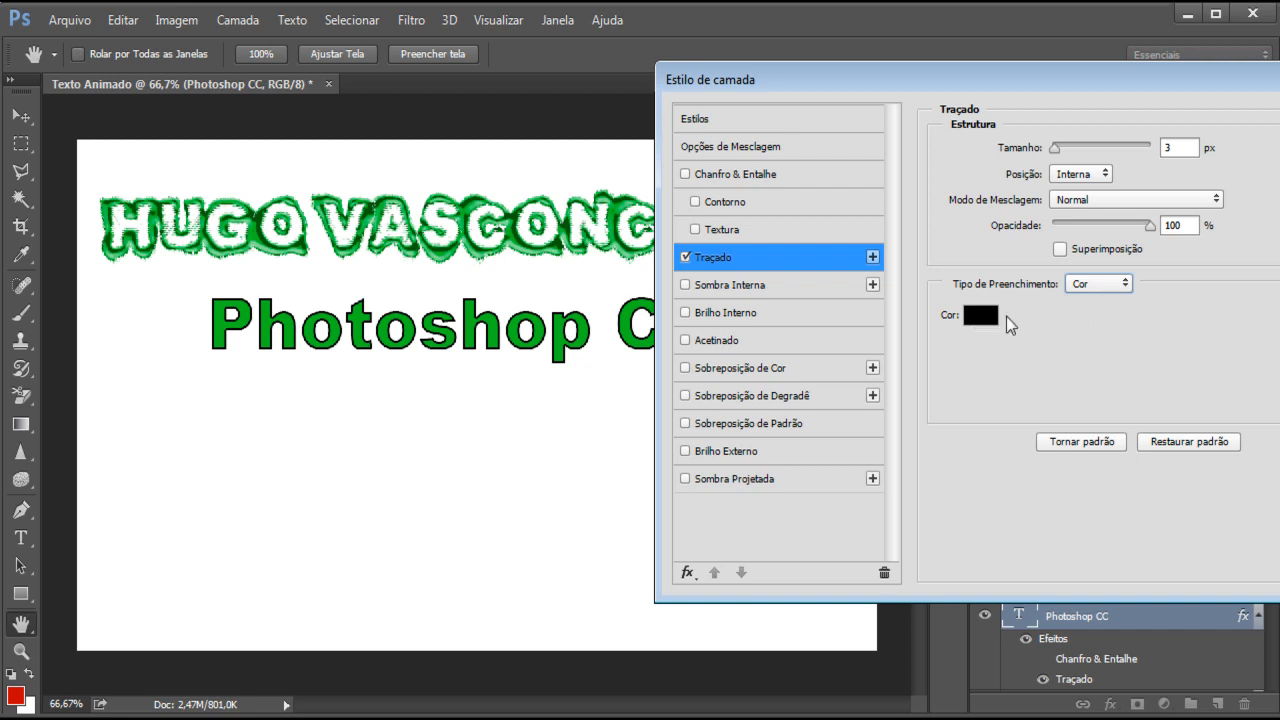
left_click(1097, 284)
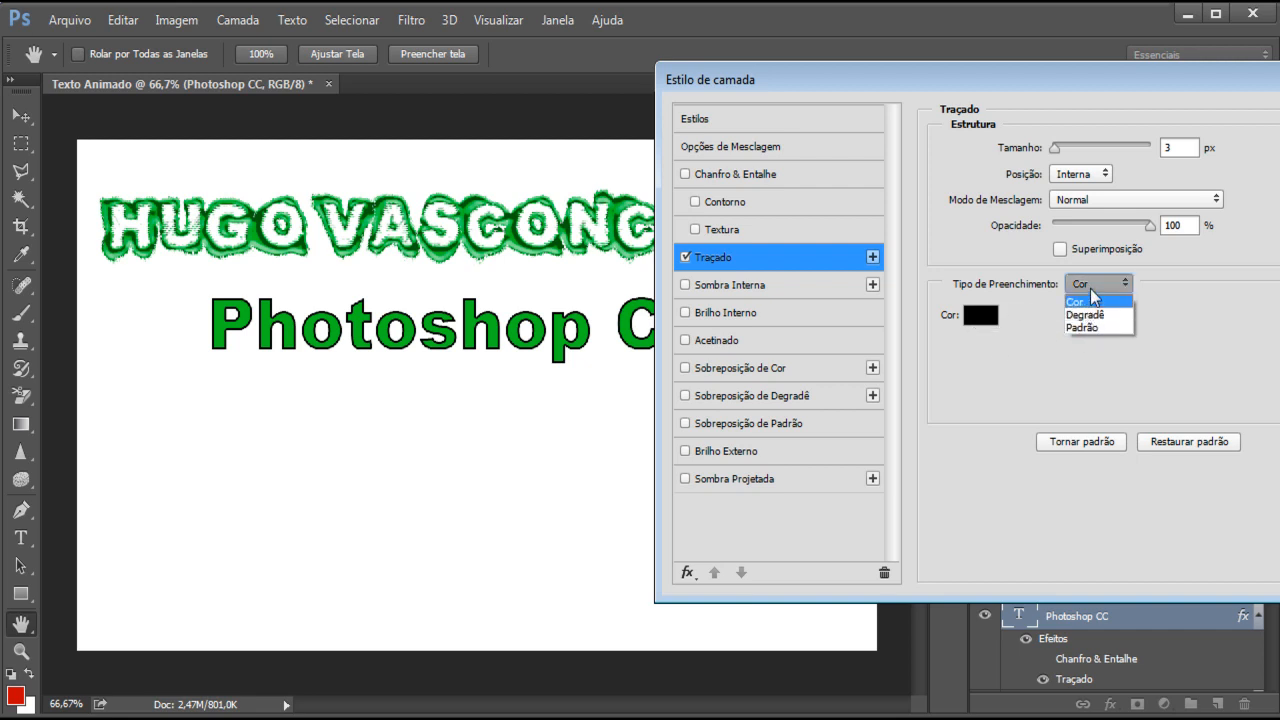
left_click(1165, 278)
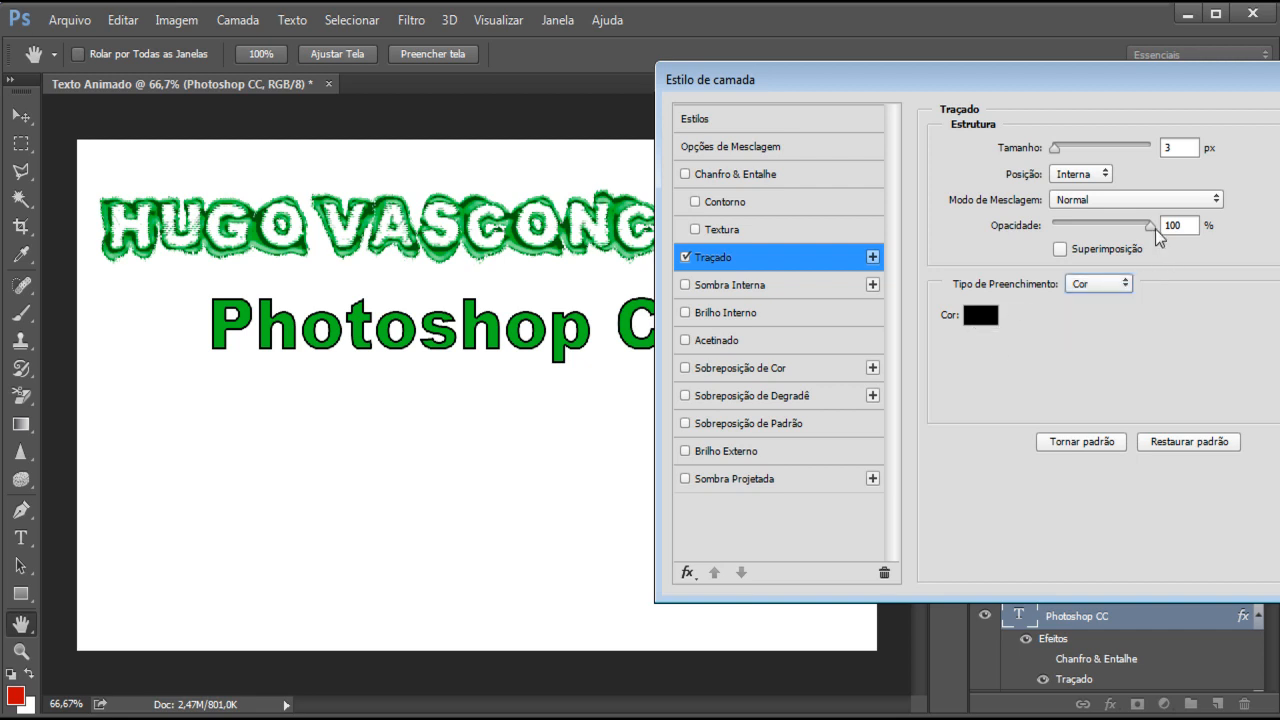
left_click(1157, 230)
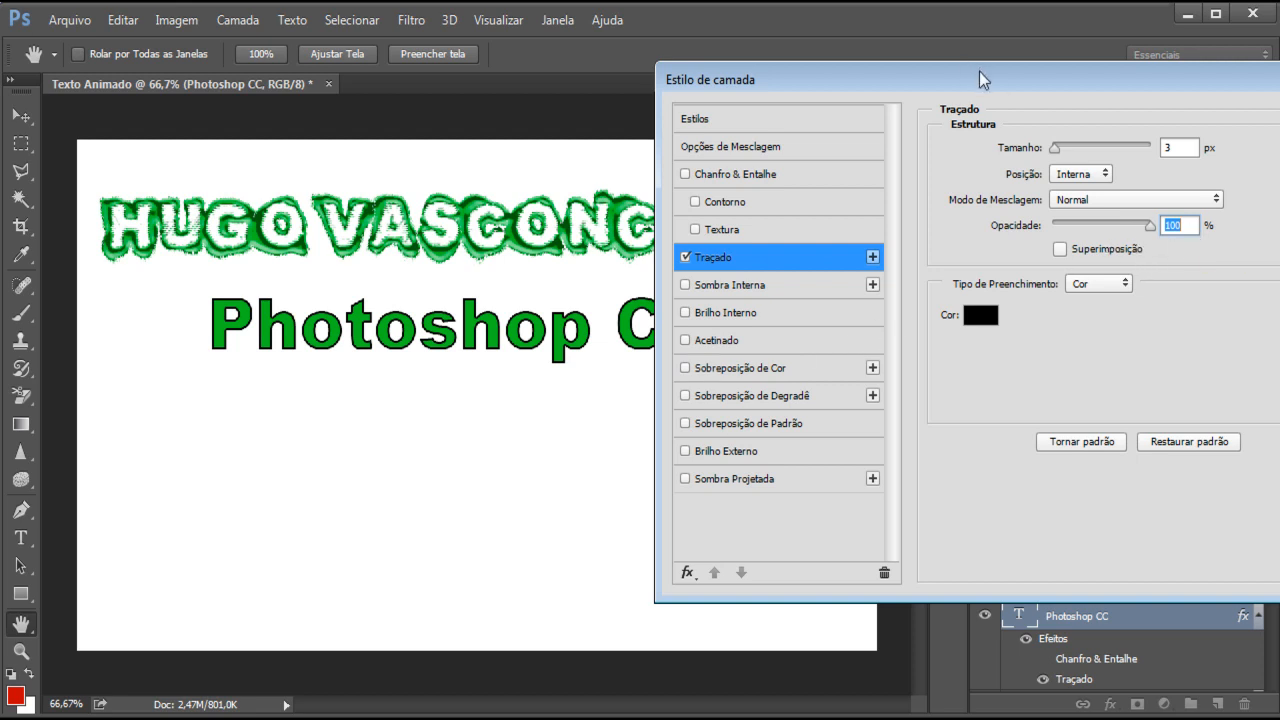
Move the Layer Style dialog over the canvas until its OK and Cancel options are within view.
left_click_drag(966, 66, 857, 69)
left_click_drag(749, 80, 650, 84)
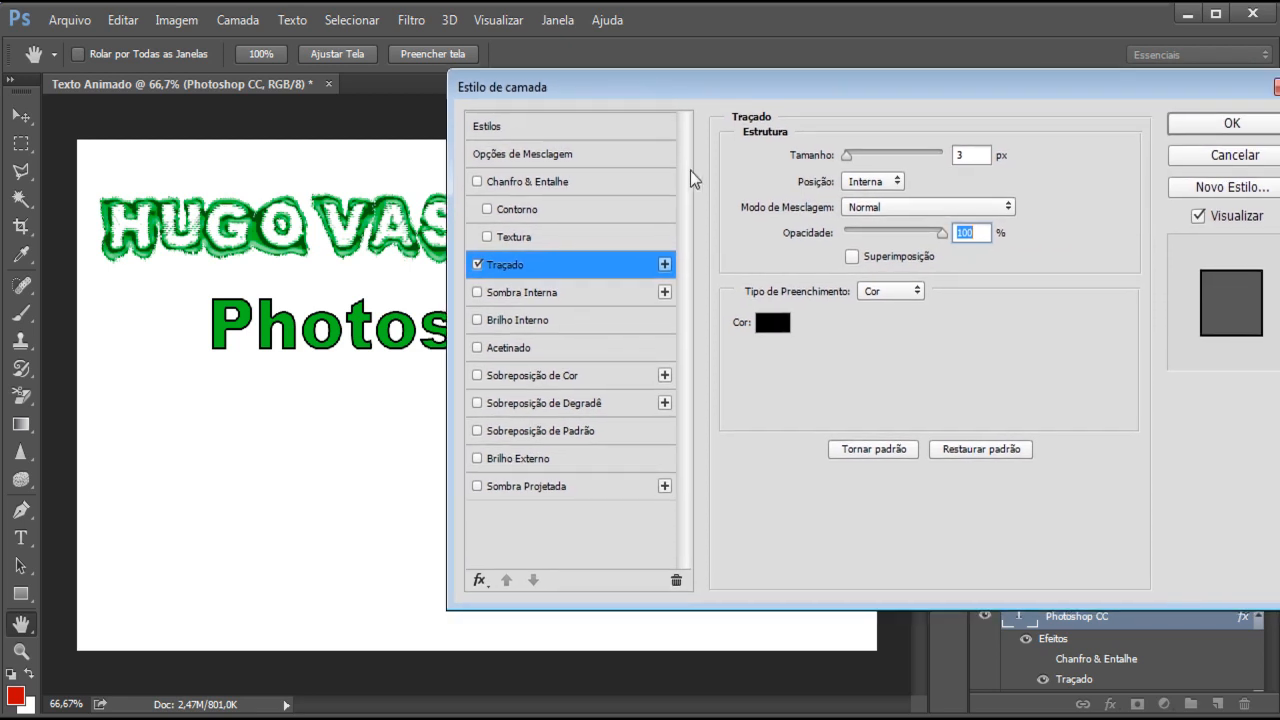